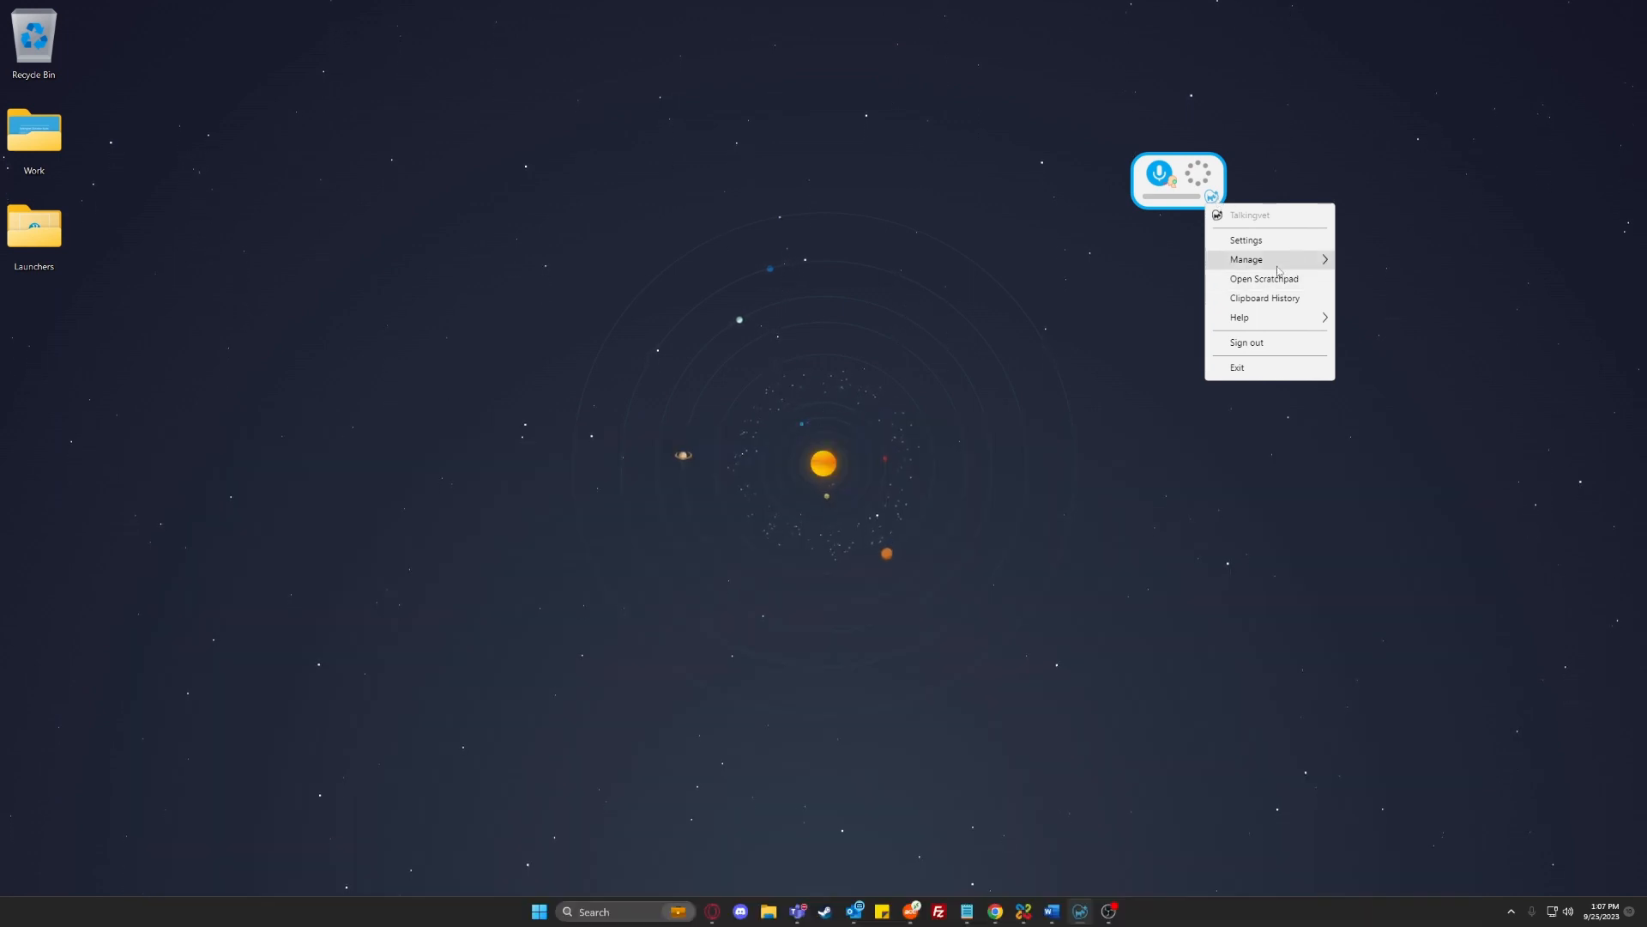
Open the shortcut manager and start a new Insert Text shortcut named "bland diet"
mouse_move(1270, 259)
left_click(1376, 306)
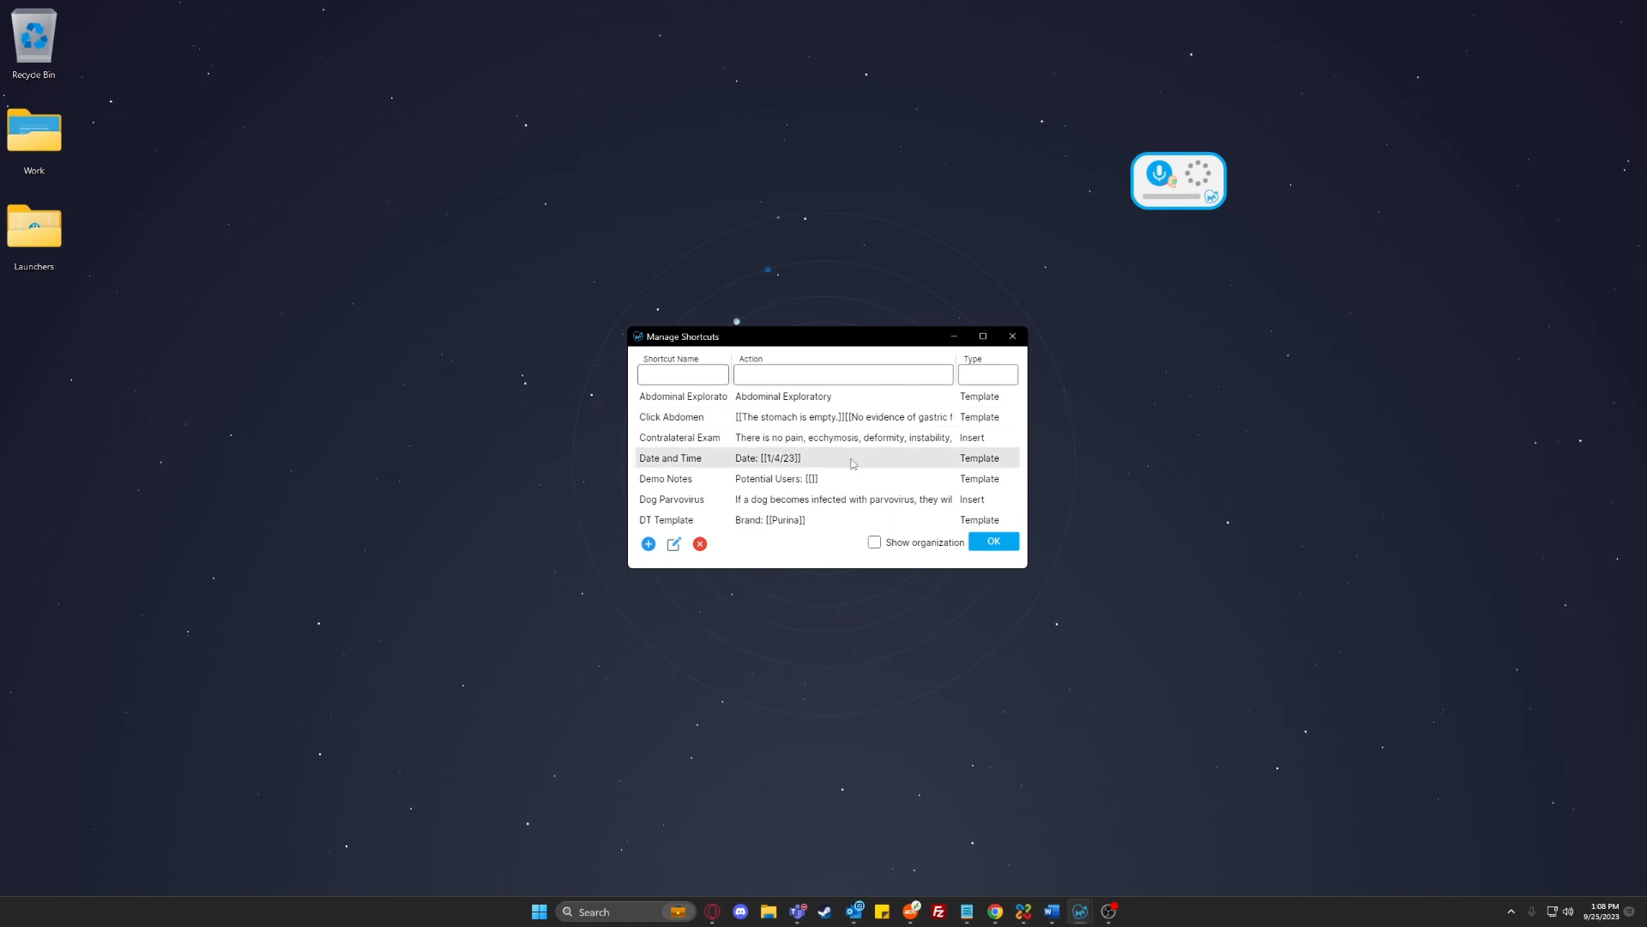
left_click(648, 544)
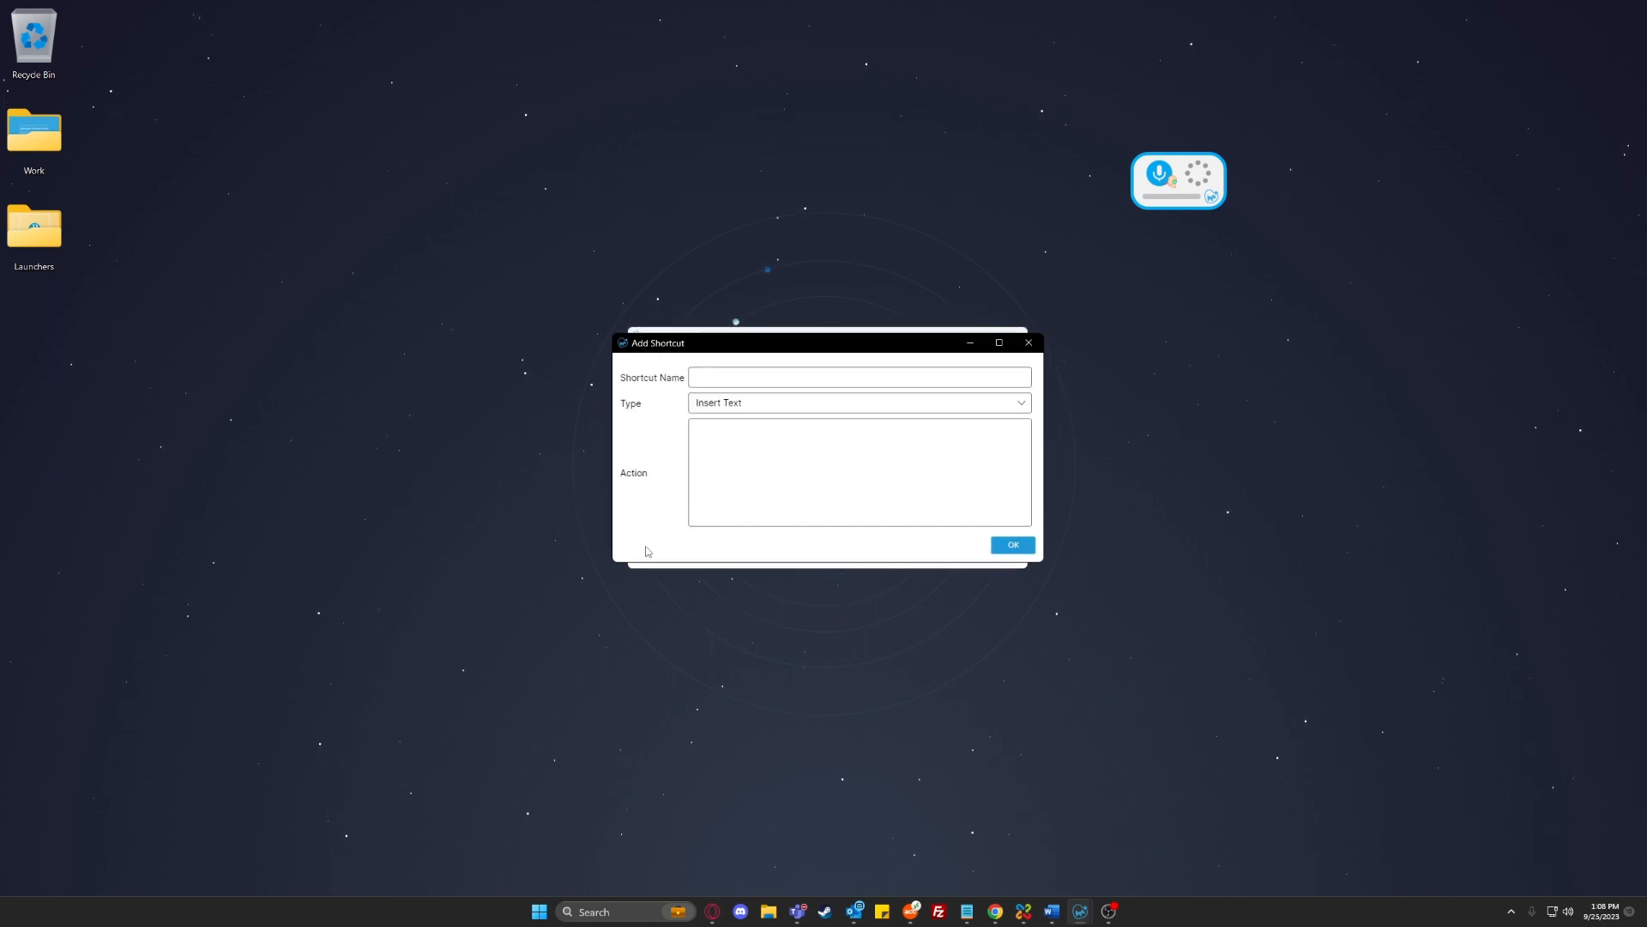
left_click(737, 375)
type("bland")
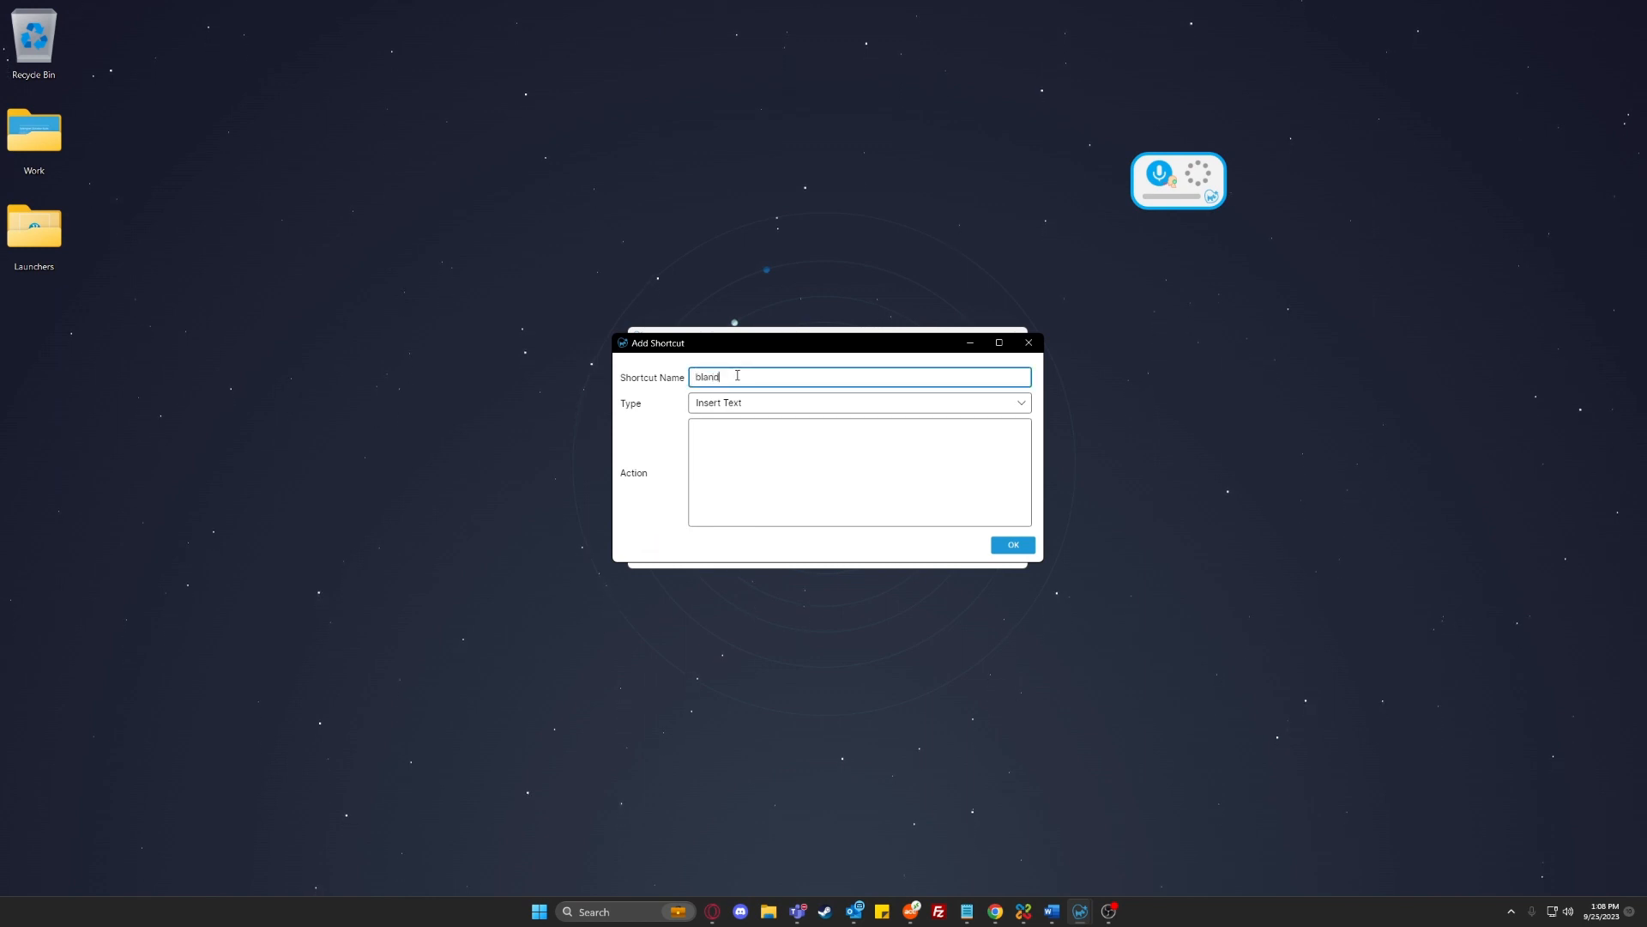
type(" diet")
Paste the copied bland diet instructions as the shortcut's action and save the shortcut
key("alt+Tab")
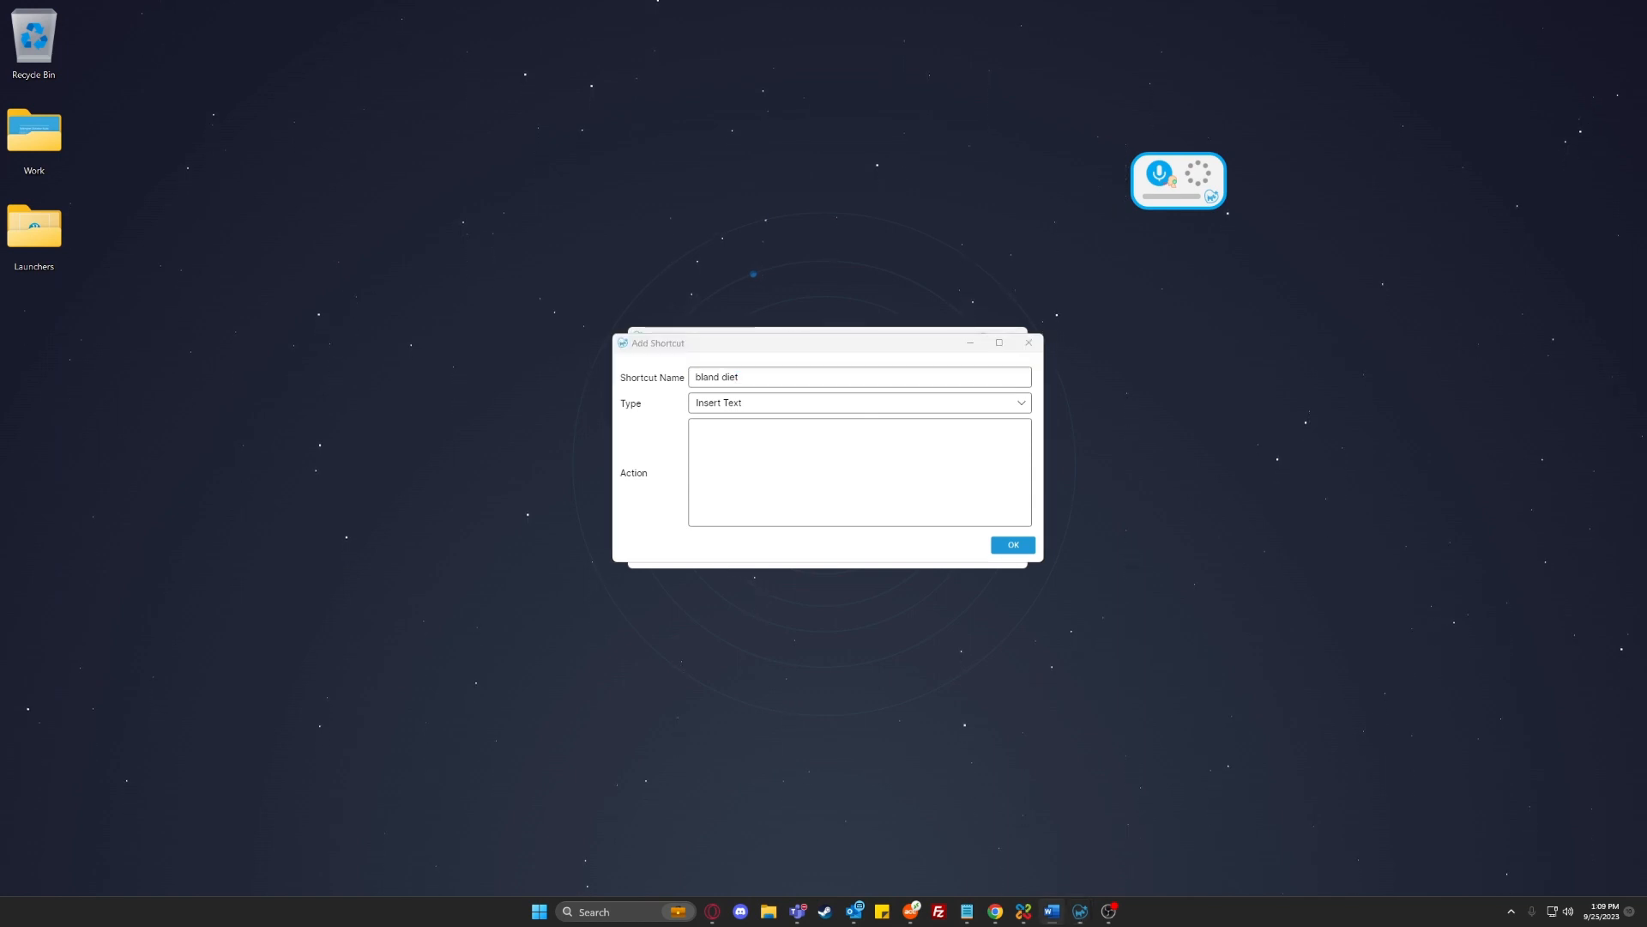
left_click(805, 441)
key("ctrl+v")
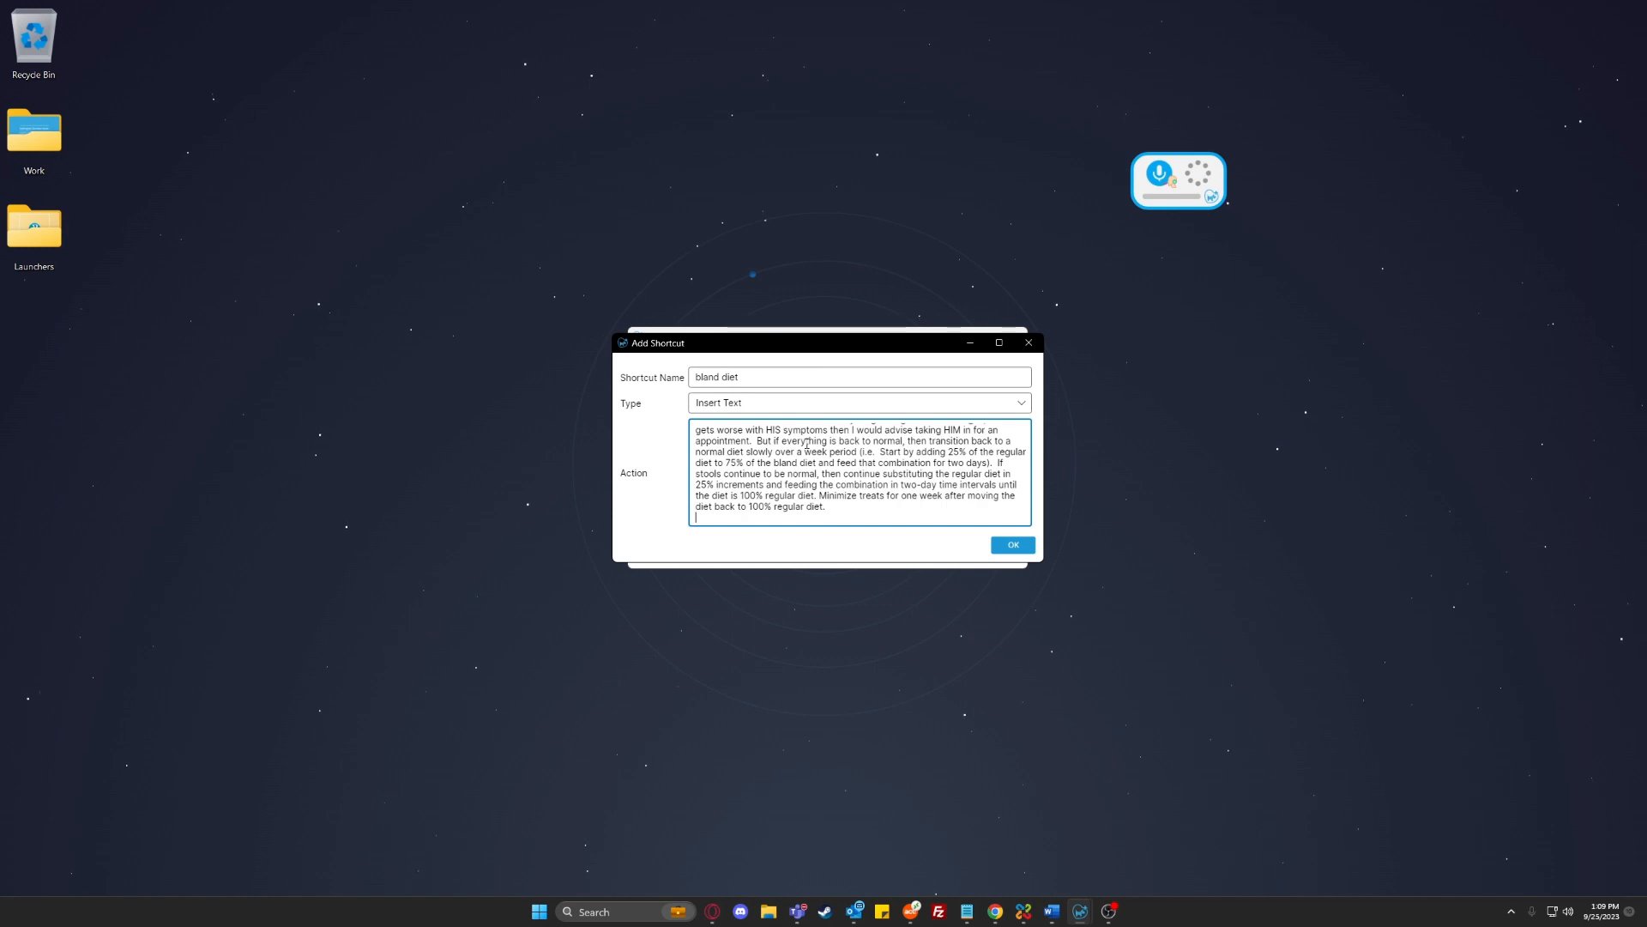
scroll(811, 445, "up", 5)
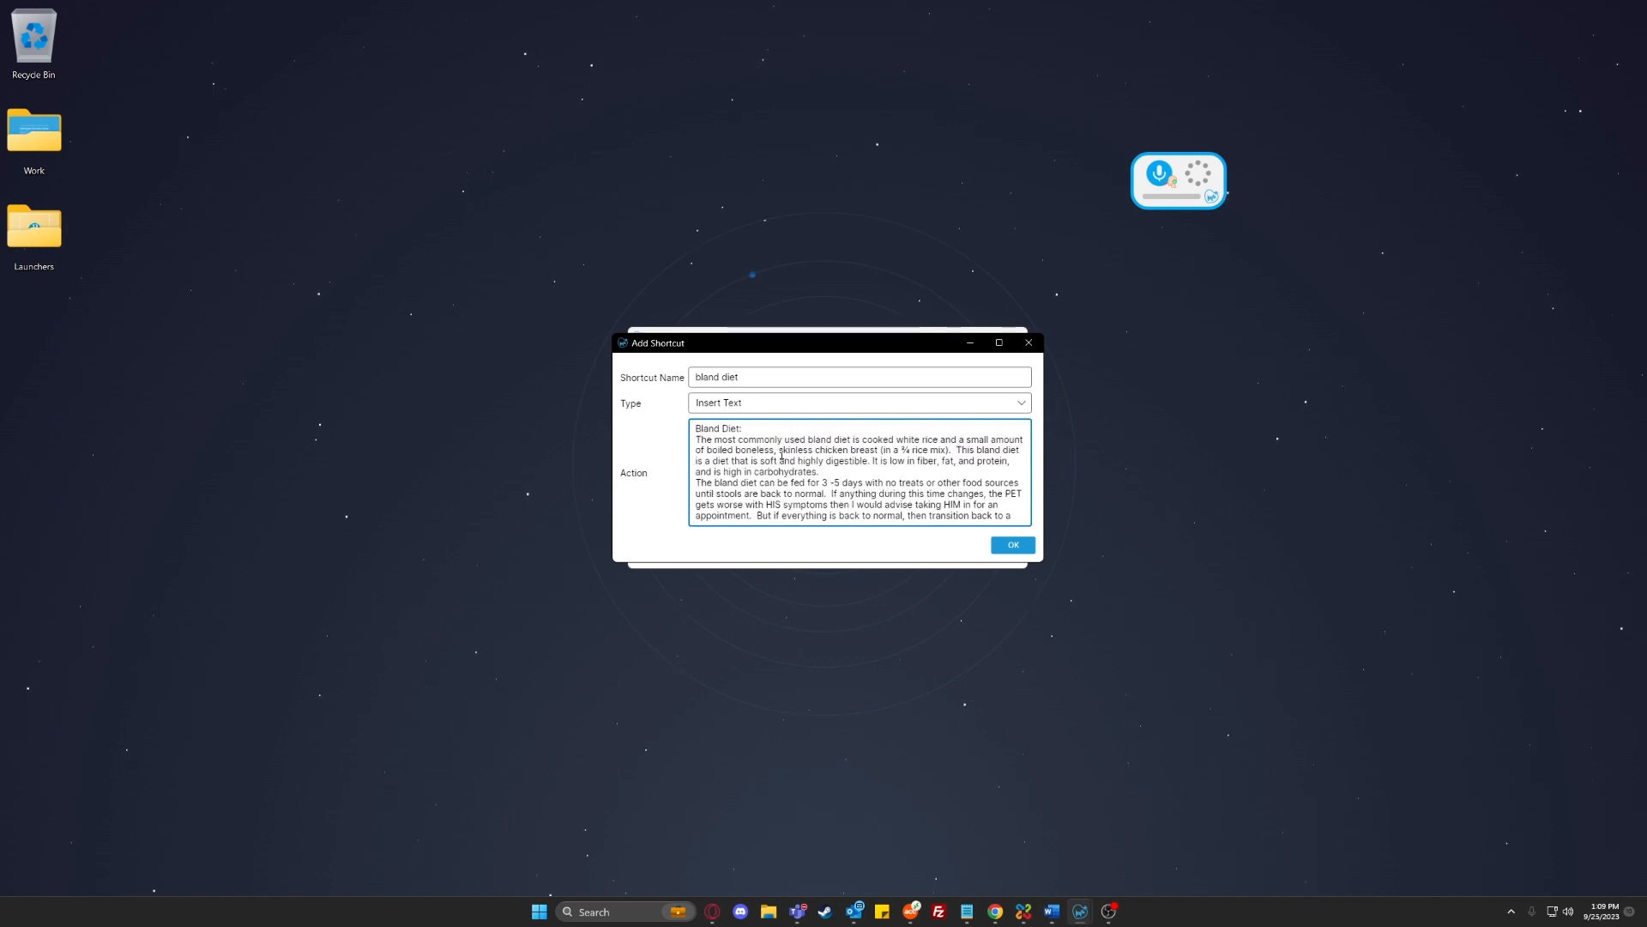
left_click(1016, 549)
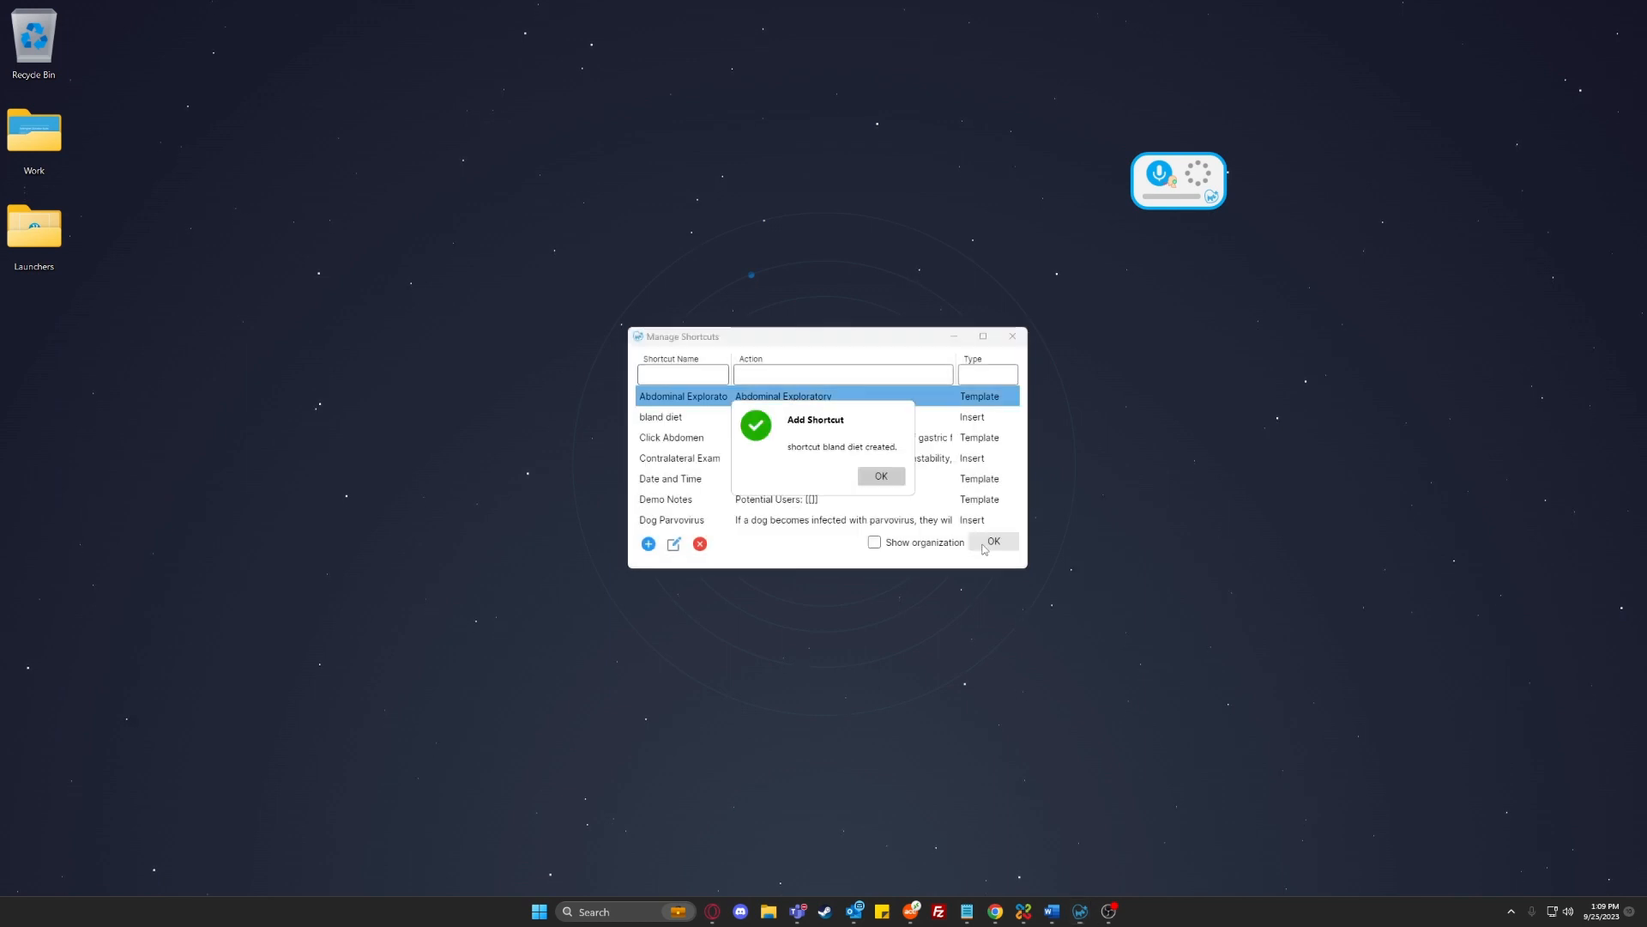
left_click(896, 478)
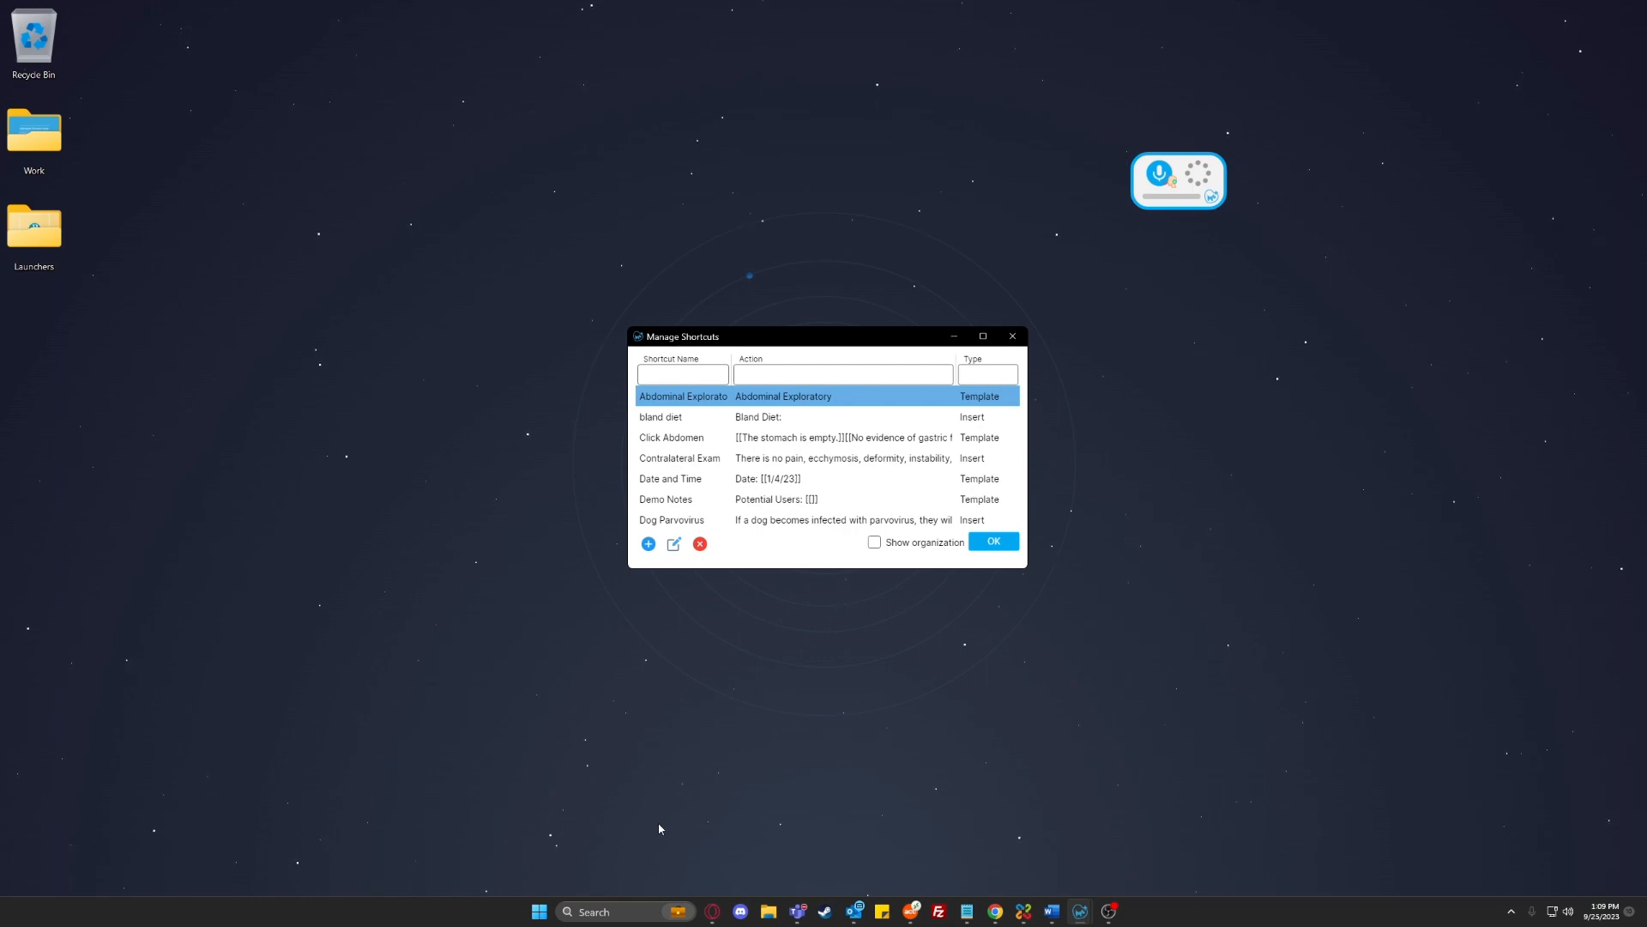
Switch to the ezyVet discharge summary and insert the bland diet shortcut into its notes by voice
mouse_move(712, 911)
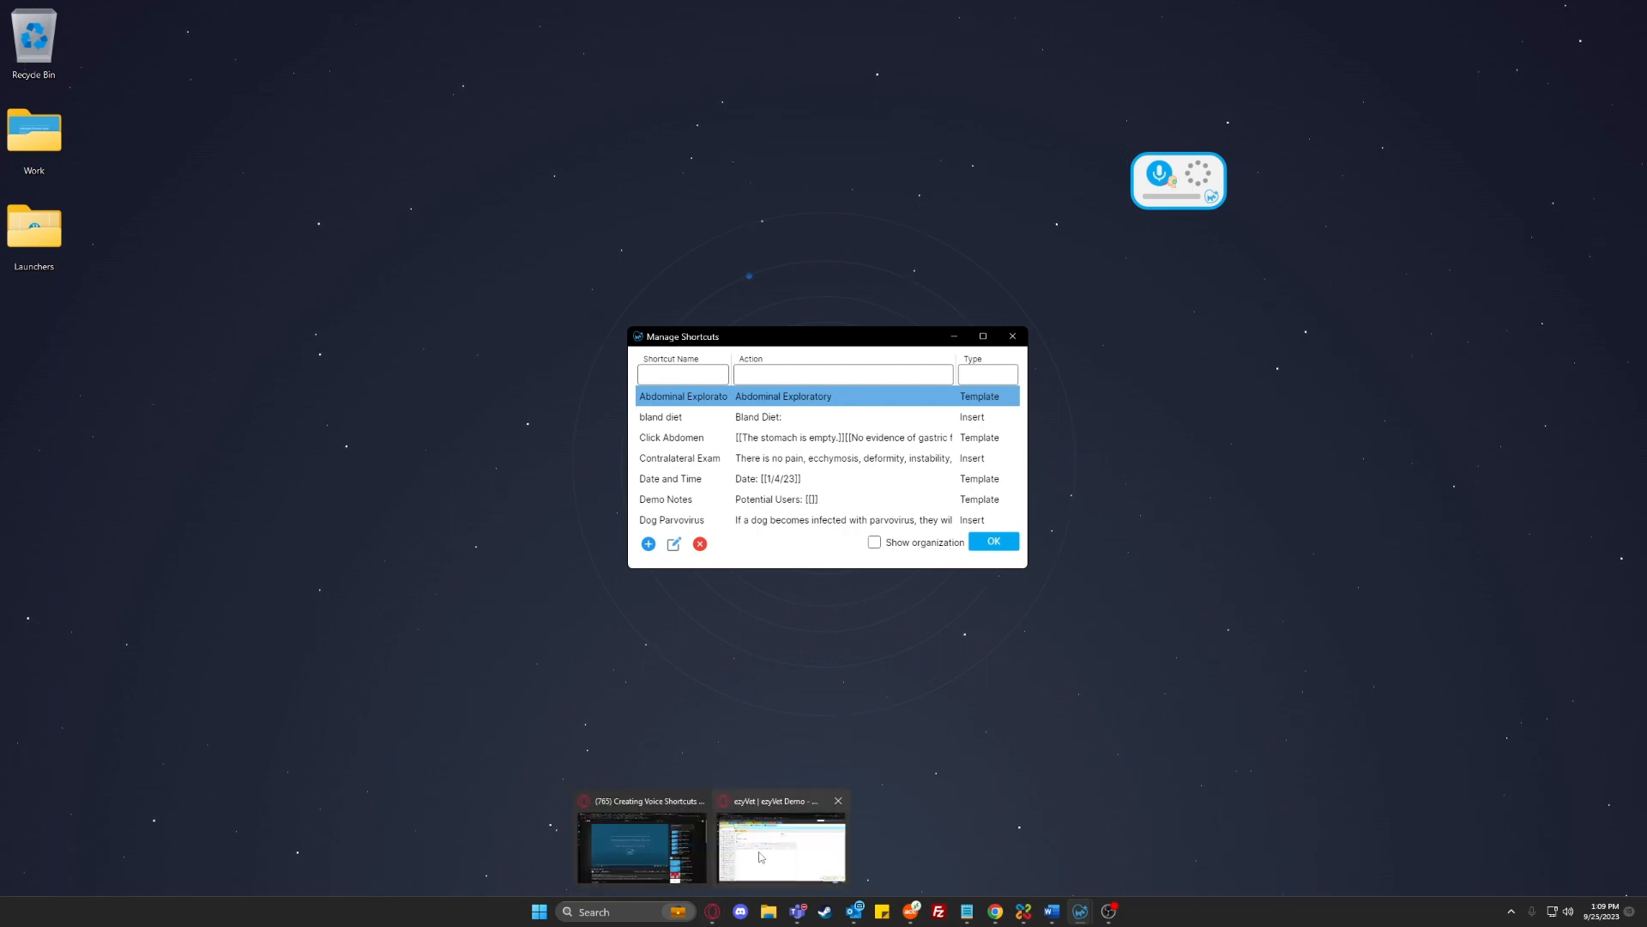
left_click(781, 845)
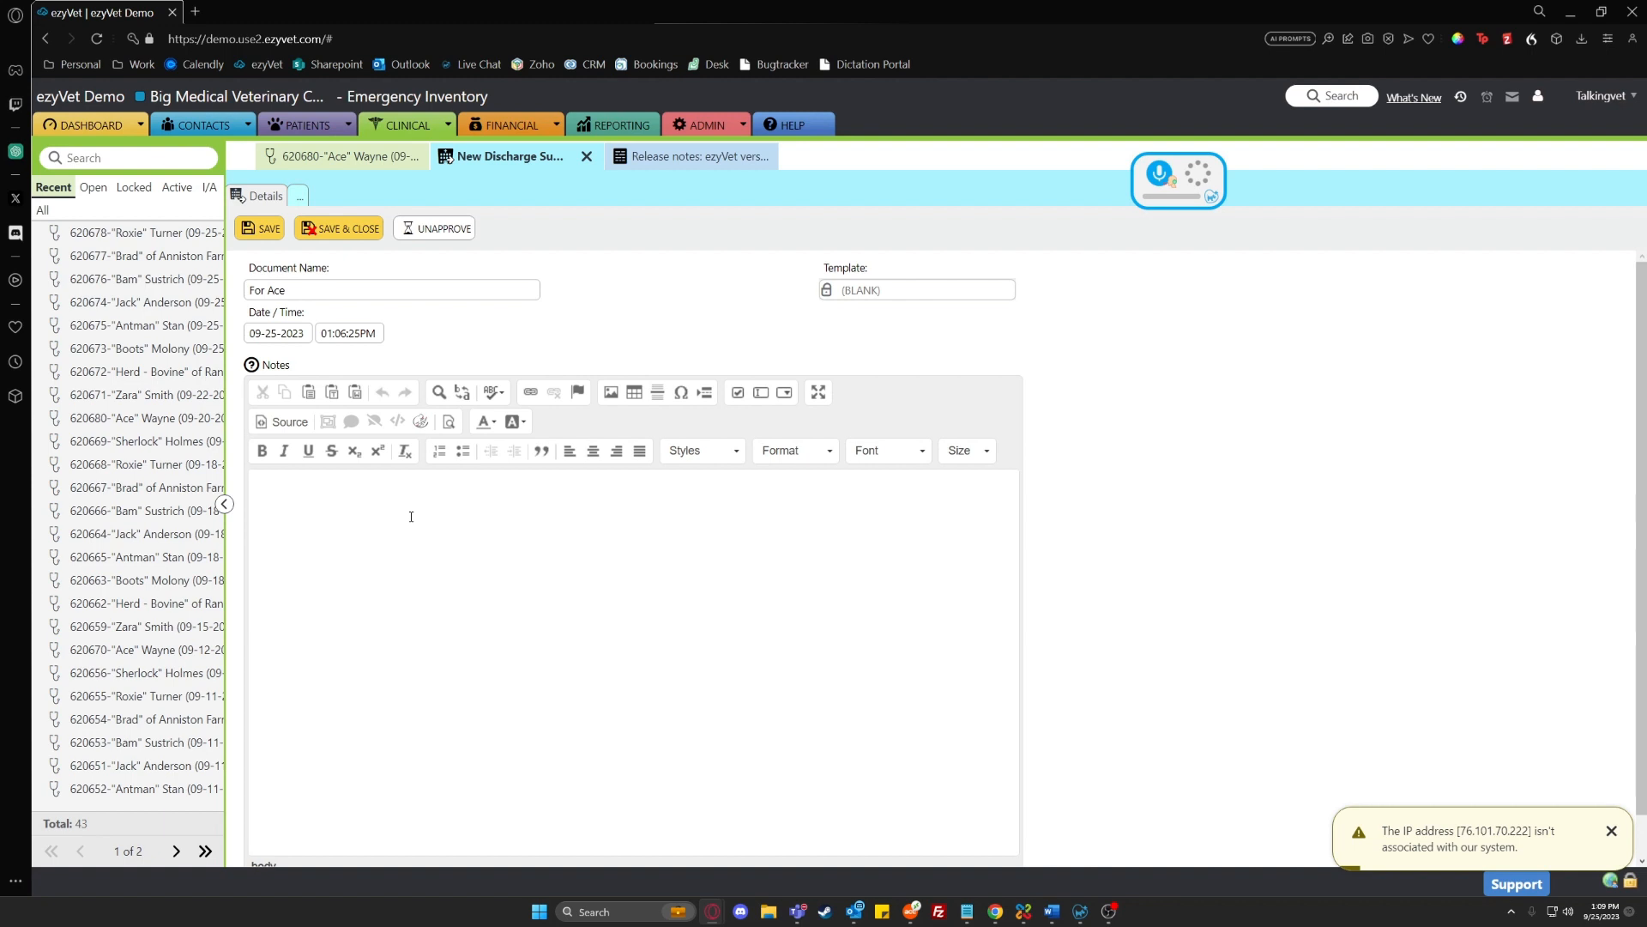
key("F4")
key("F4")
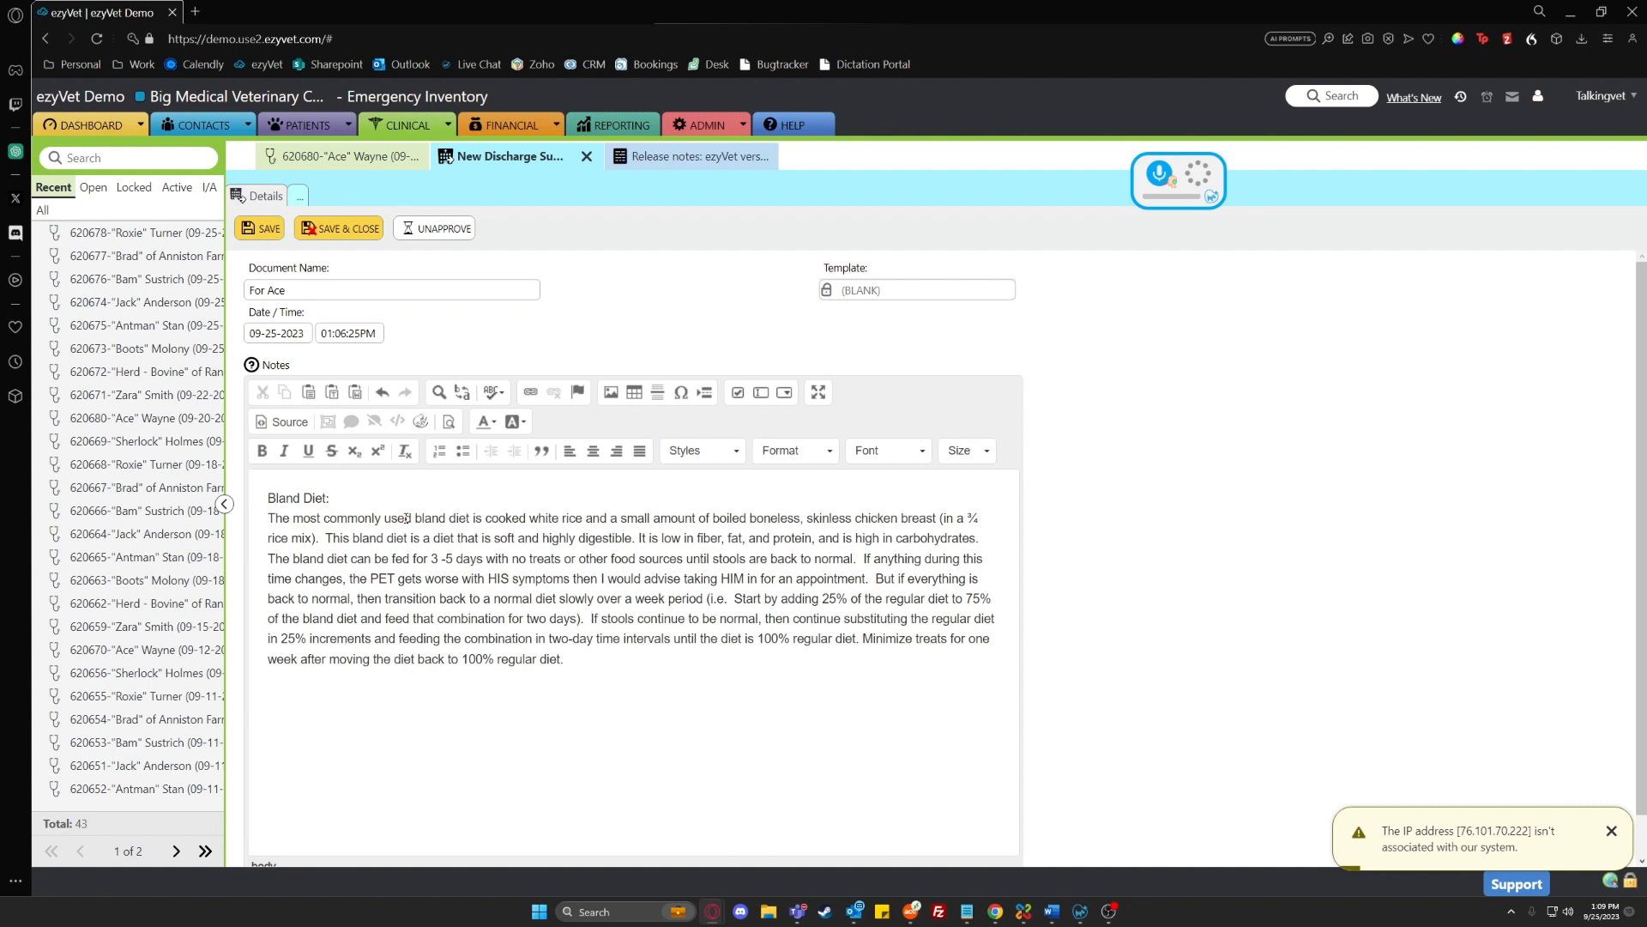
Insert the bland diet text a second time below the first, choosing it from the shortcuts popup
key("Return")
key("F3")
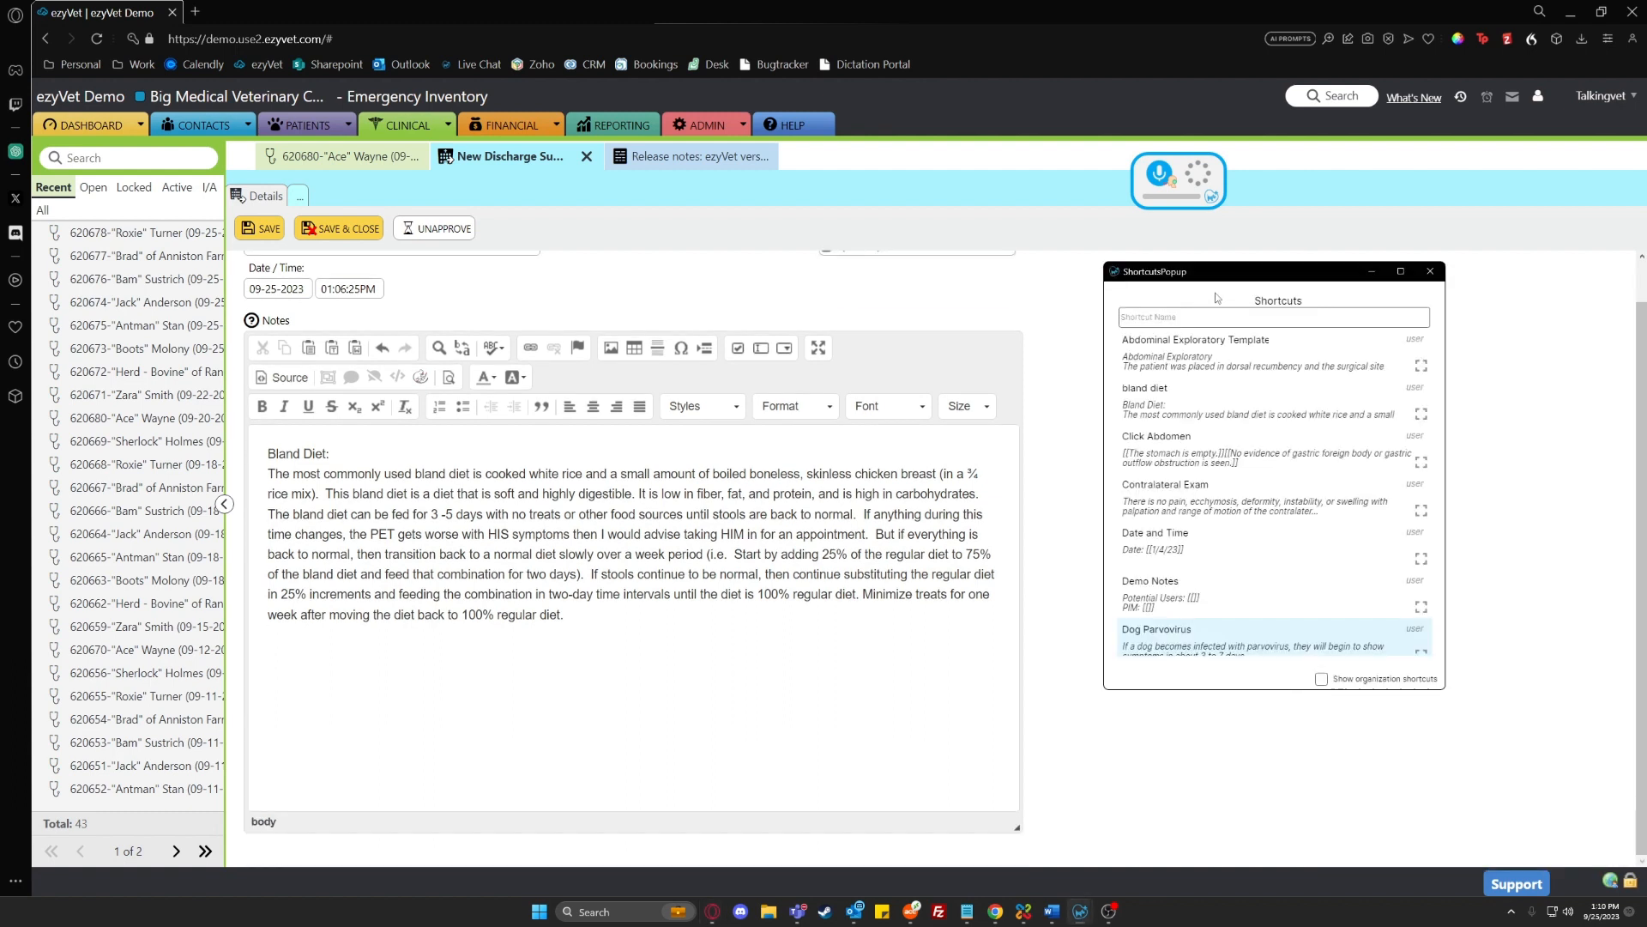
left_click(1255, 418)
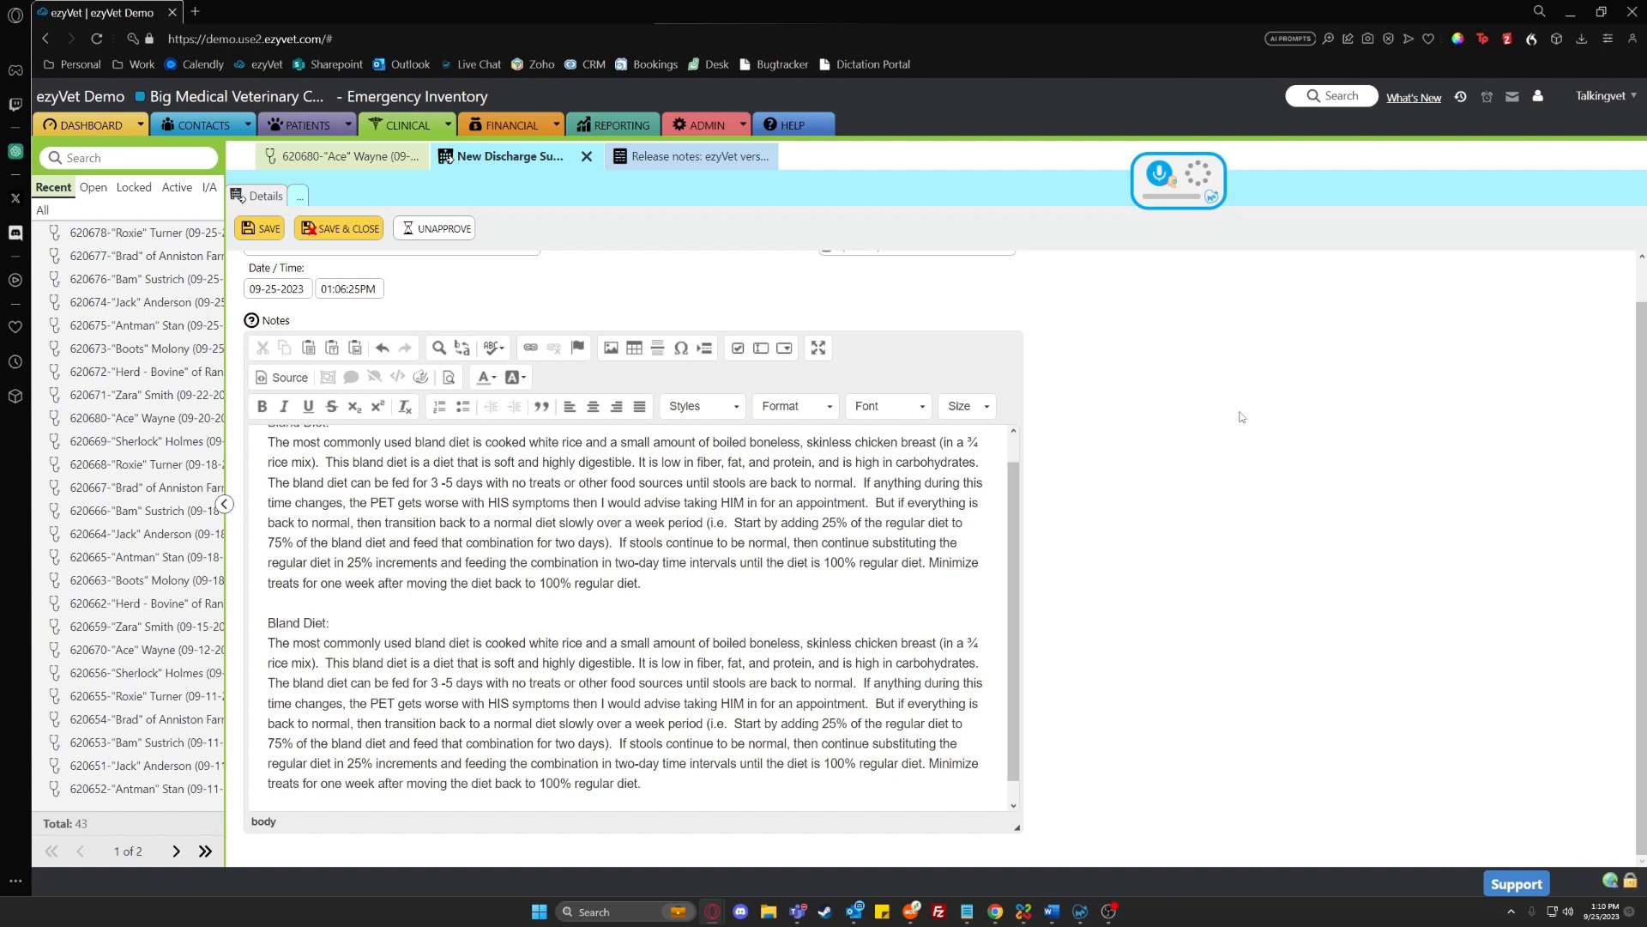
scroll(454, 563, "down", 1)
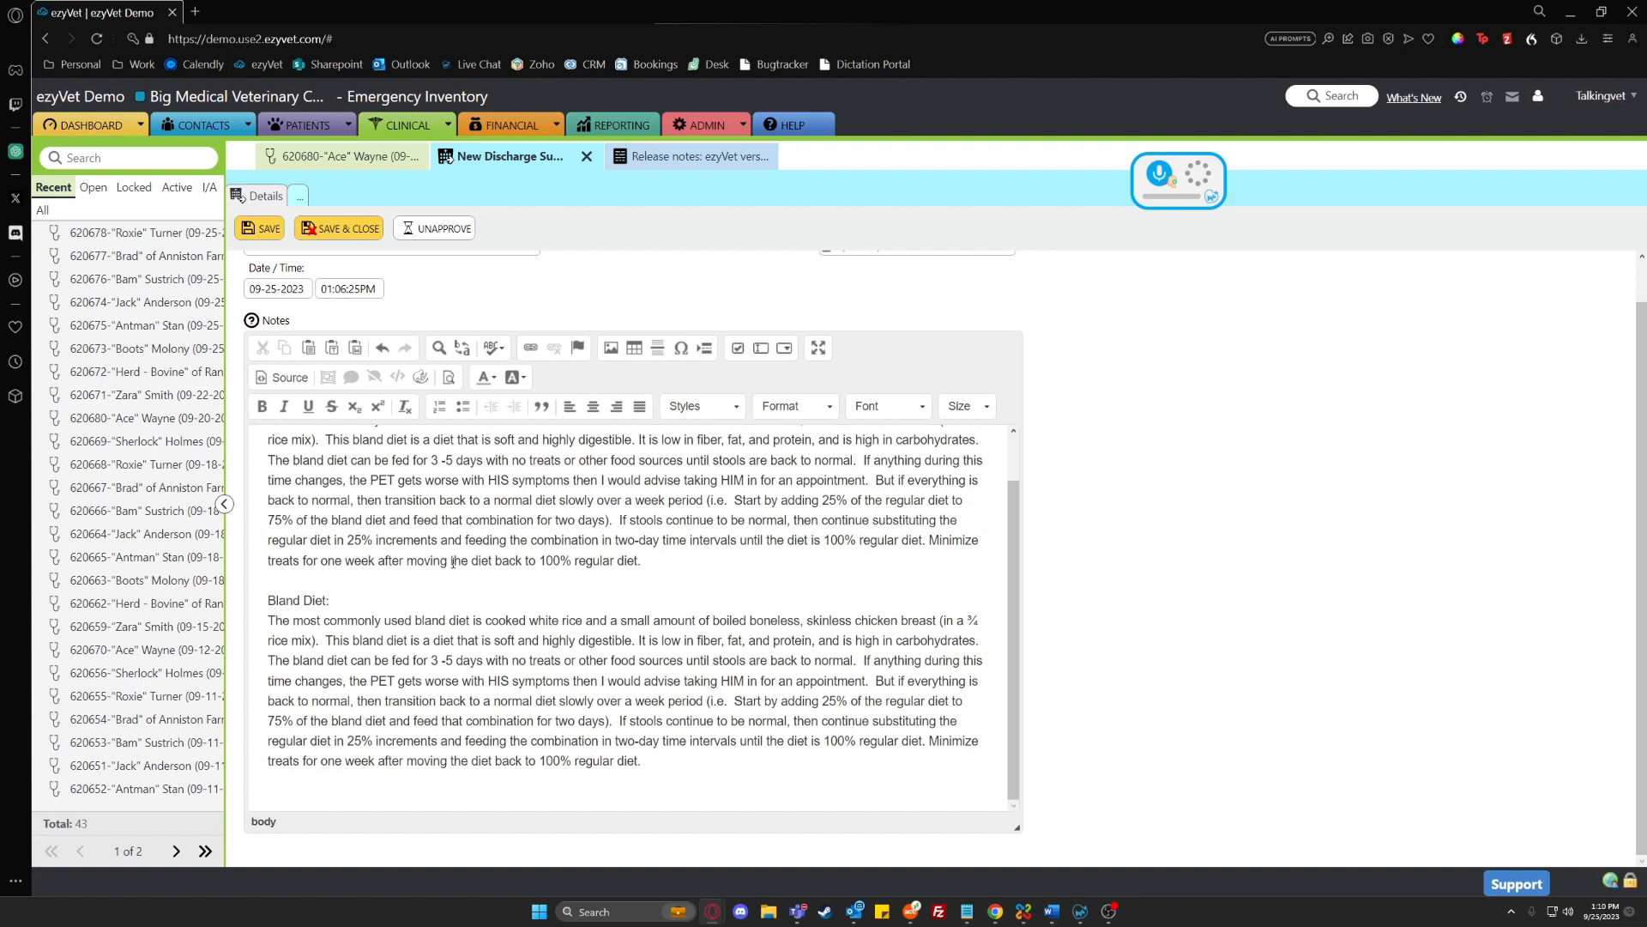
Reopen the shortcut manager and start a new shortcut of type Template
left_click(1211, 198)
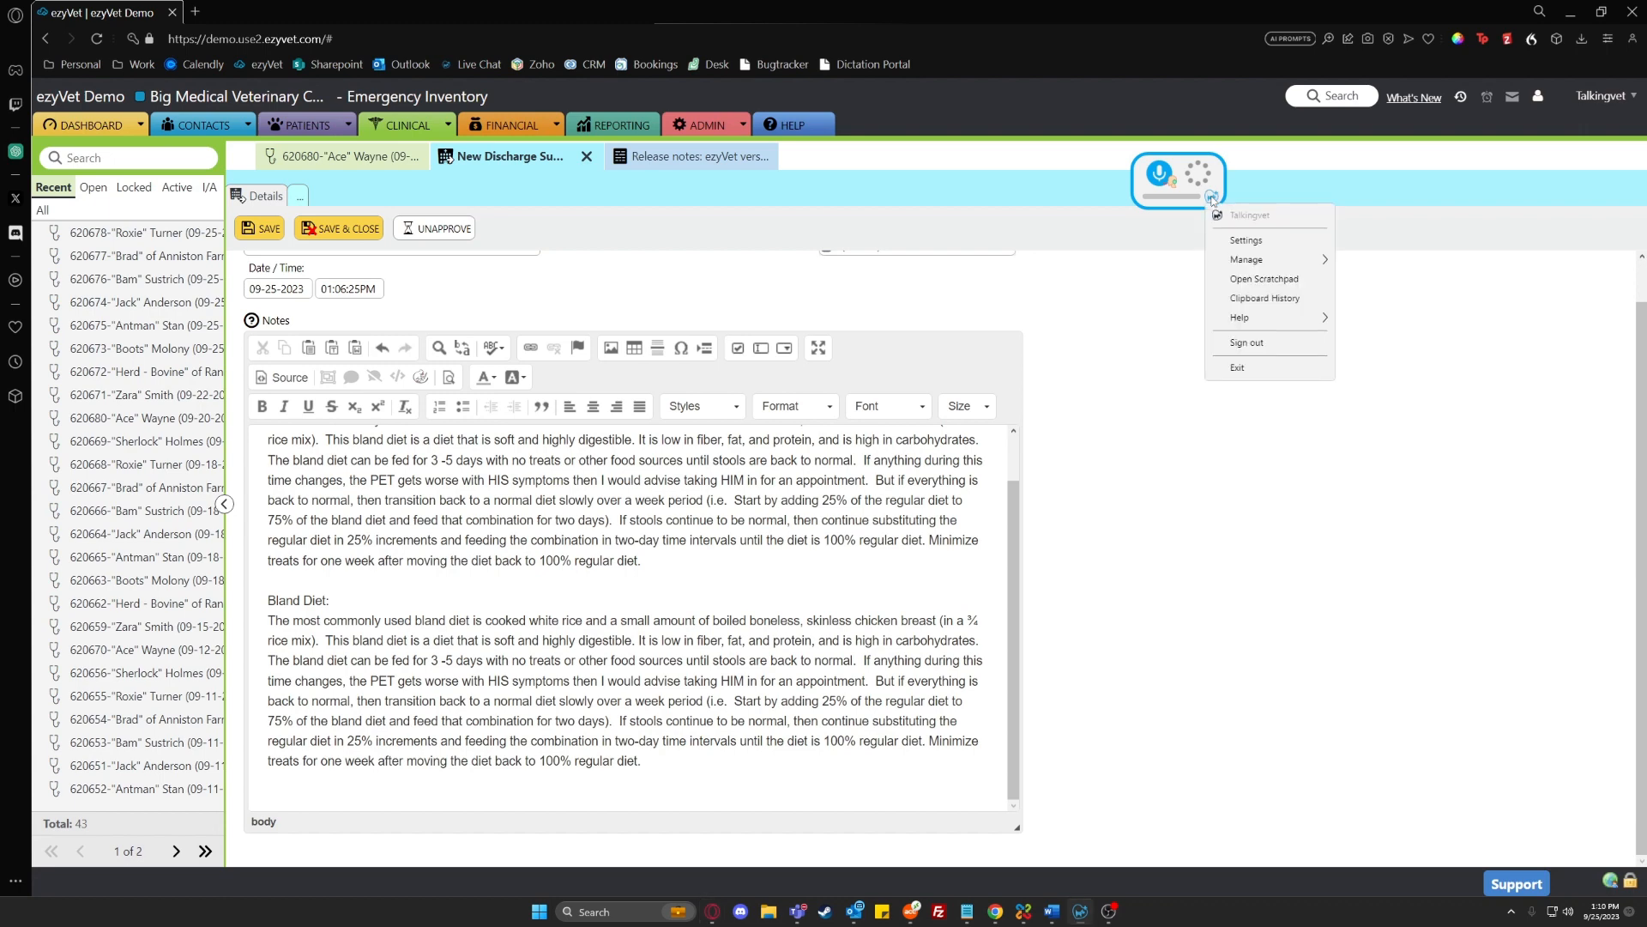
mouse_move(1304, 259)
left_click(1370, 307)
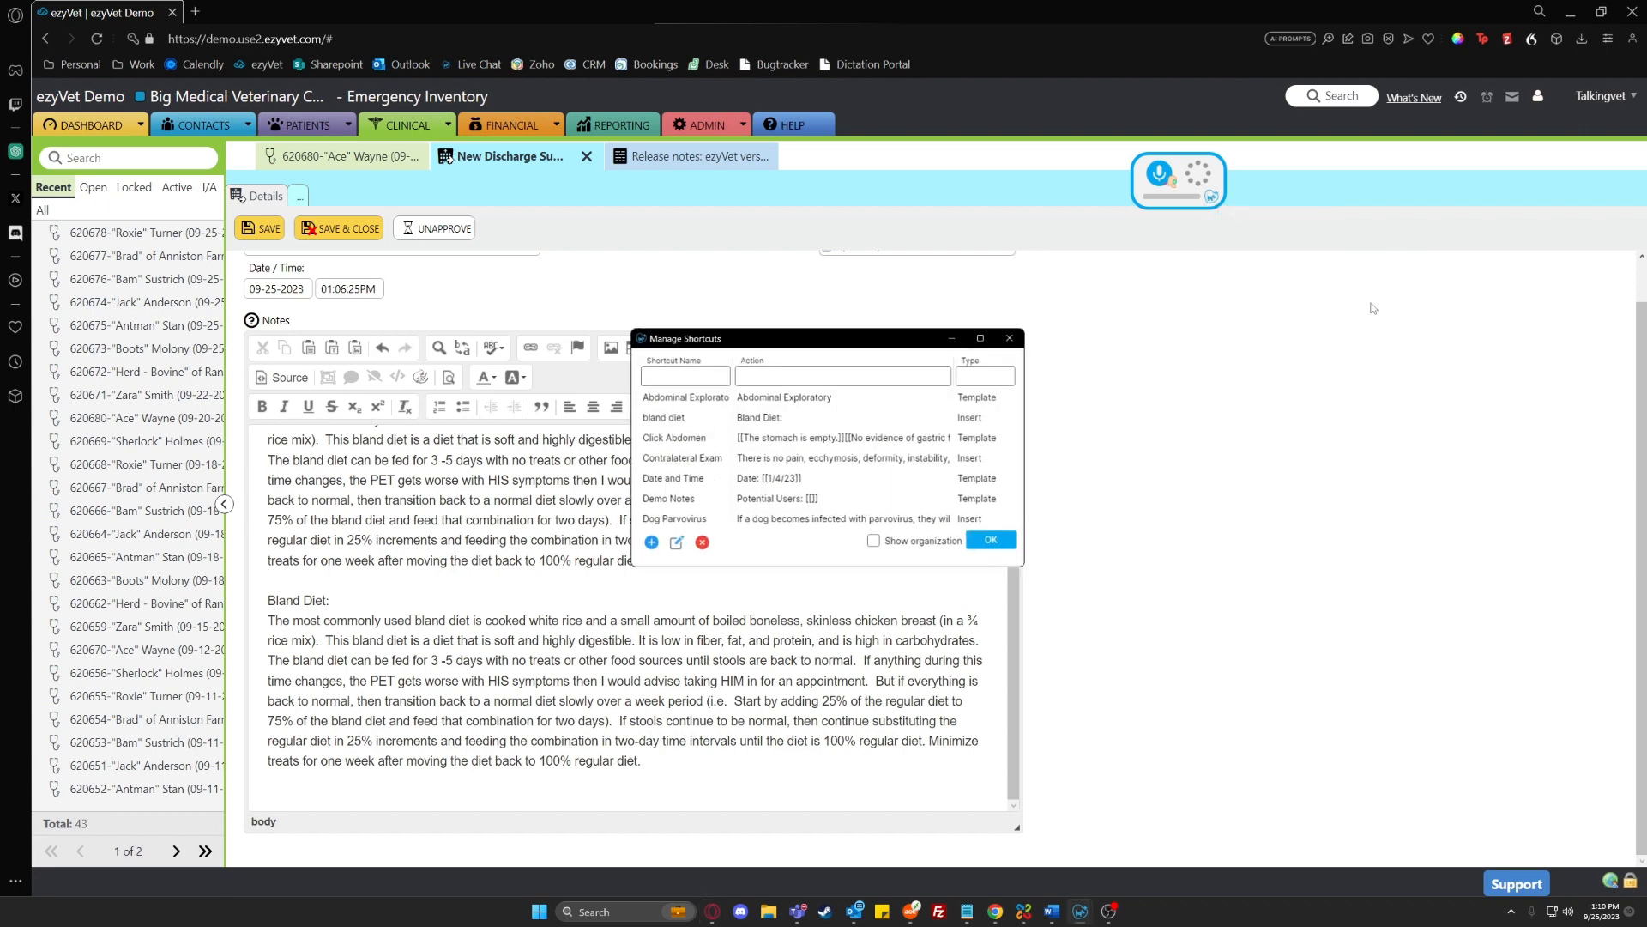
left_click(649, 544)
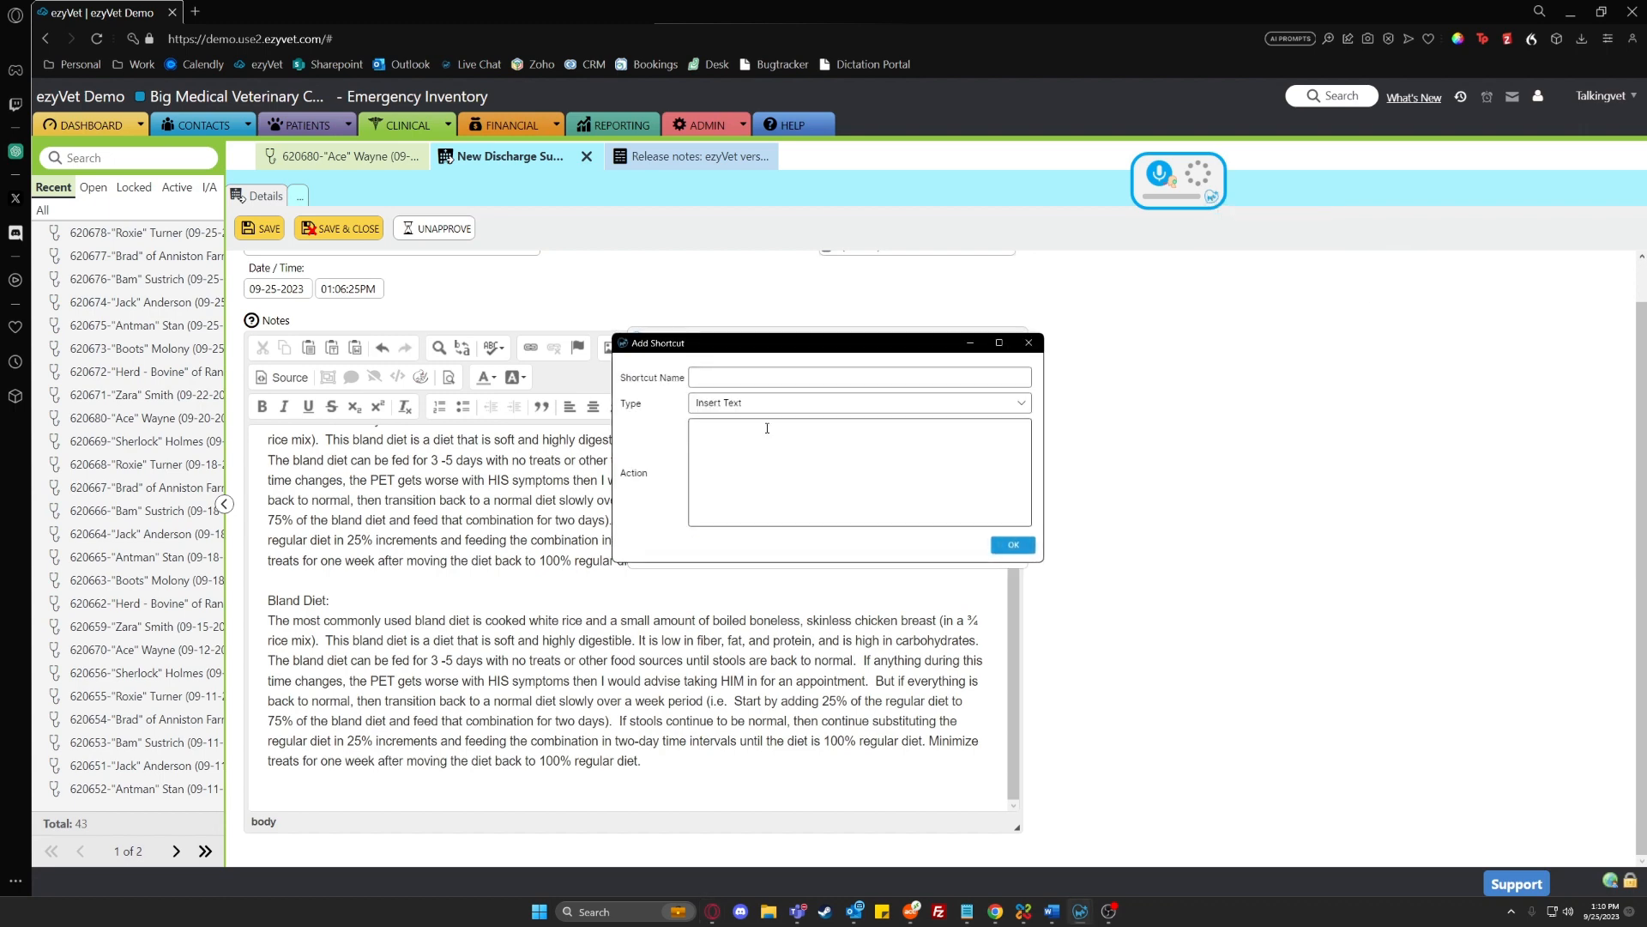
left_click(755, 402)
left_click(753, 432)
left_click(748, 437)
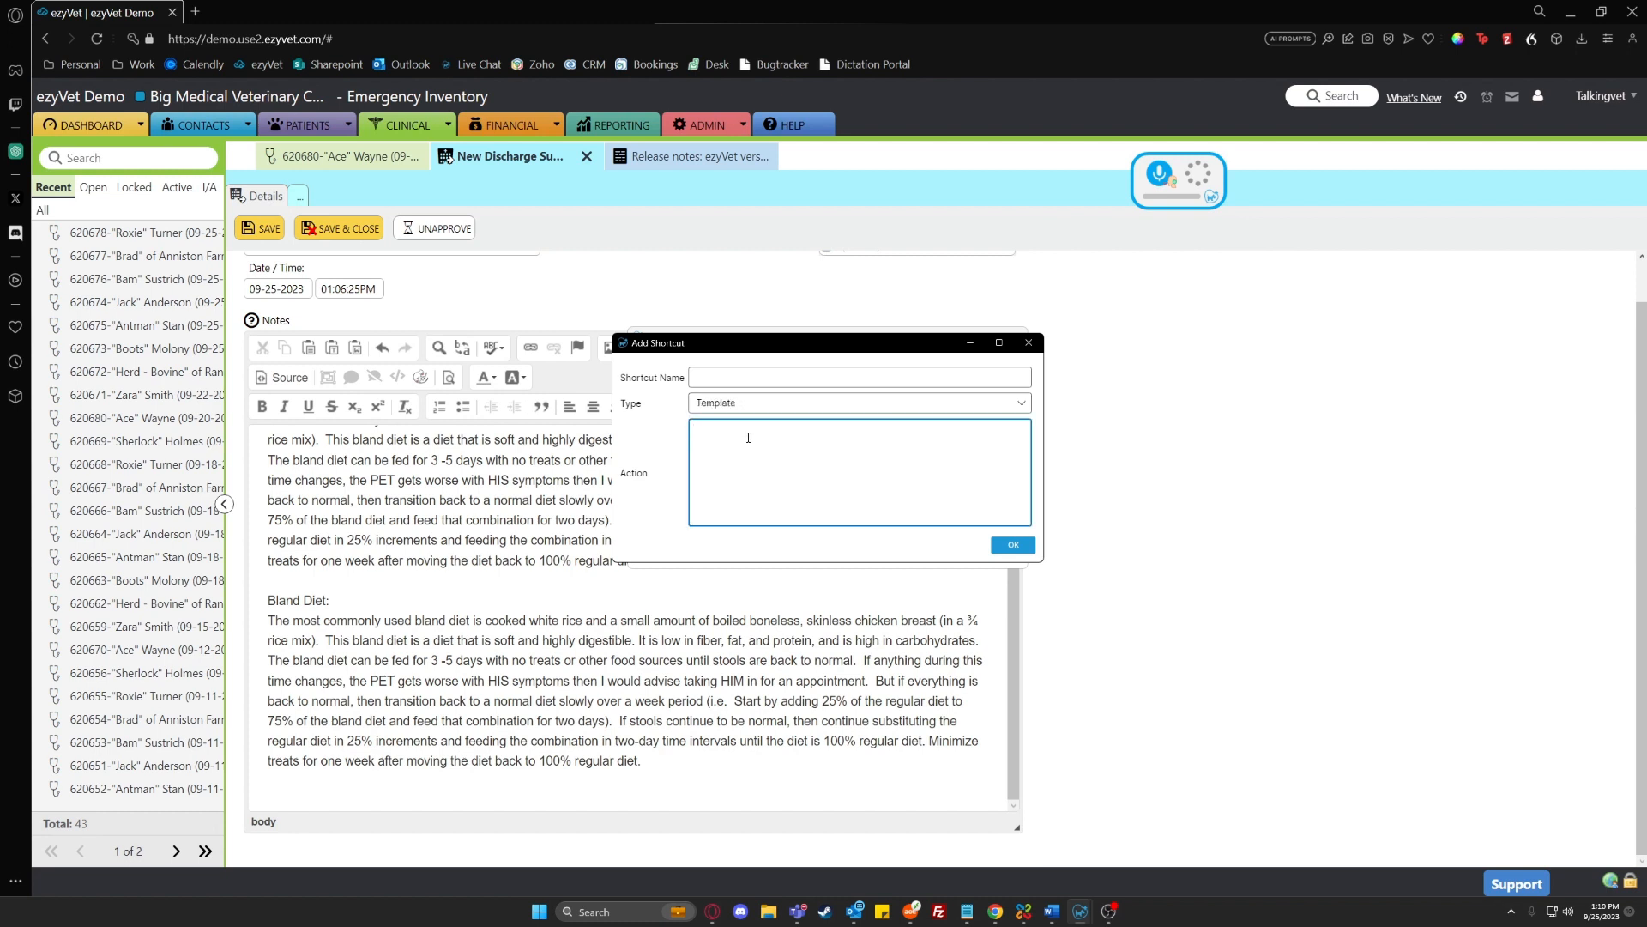
Paste the copied diet questionnaire, starting with "Brand: Blue Buffalo", as the action and name the shortcut "diet template"
type("Brand: Blue Buffalo How much dry: 2 cups per day How much canned: 2 cans per day Activity level: Change recommended:")
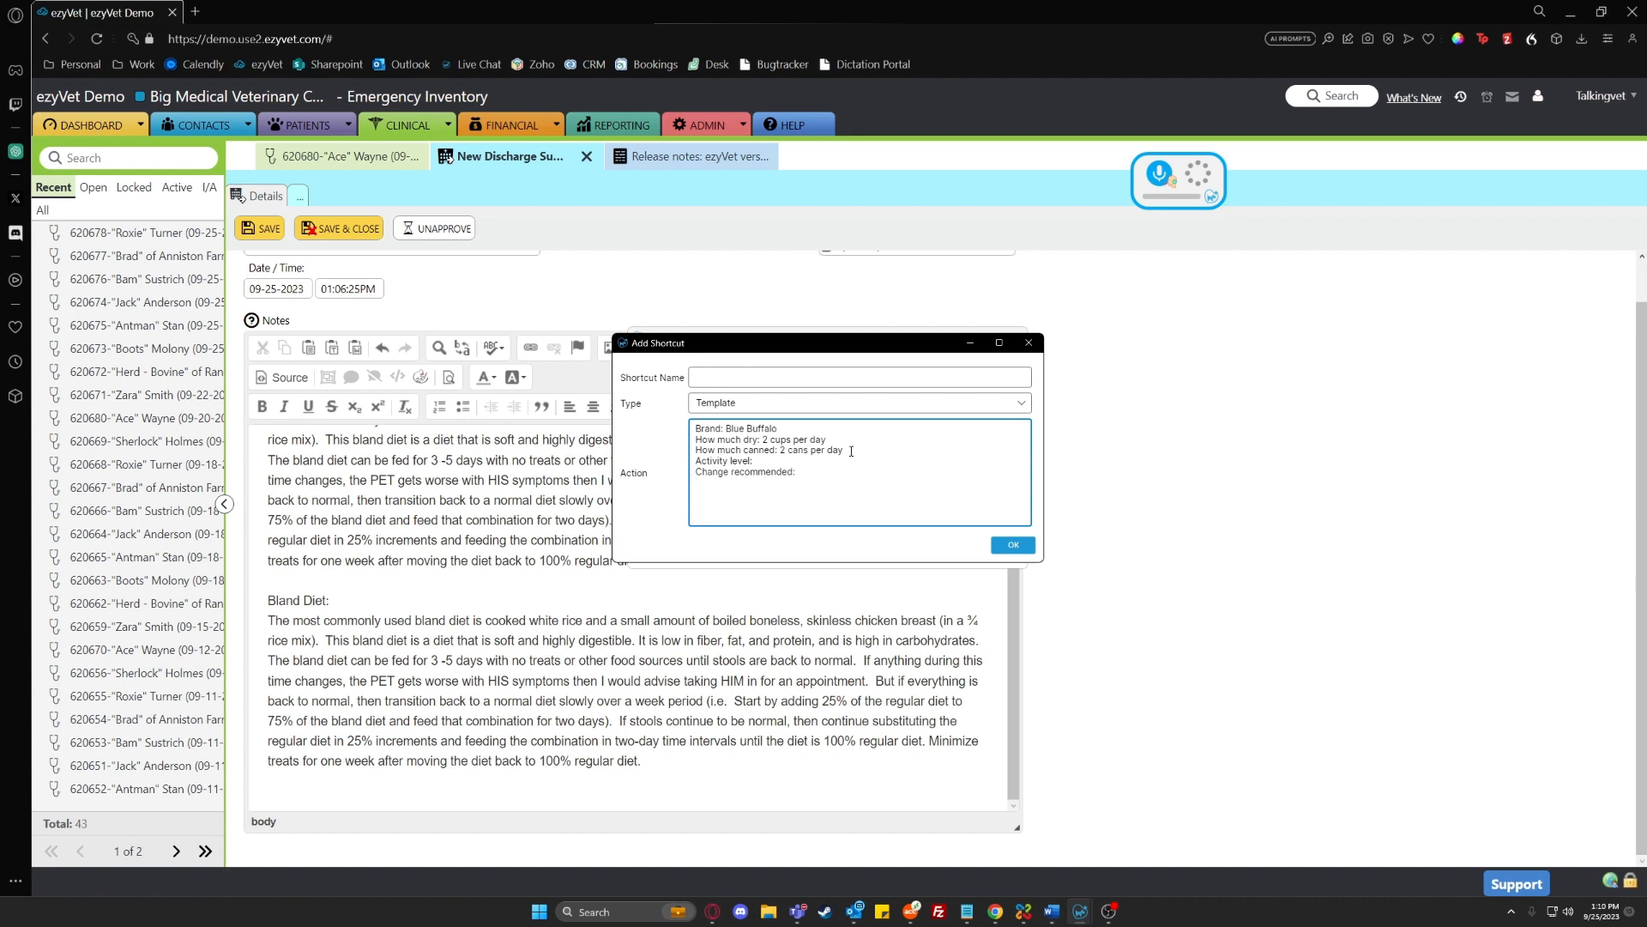
left_click(775, 377)
type("diet t")
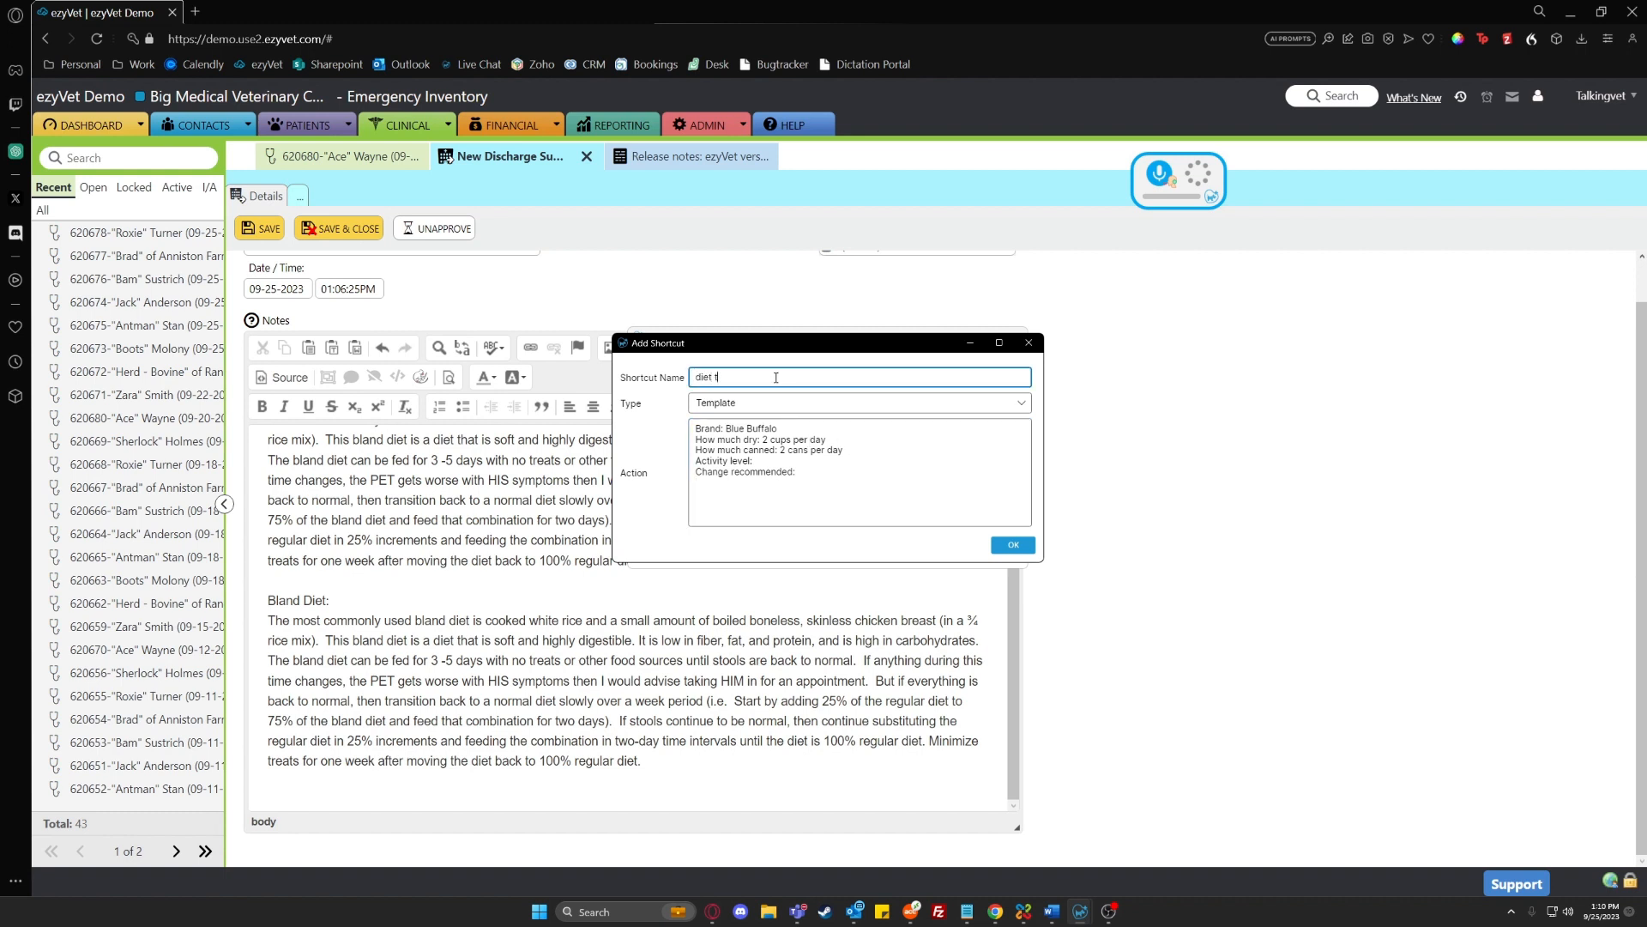
type("emplate")
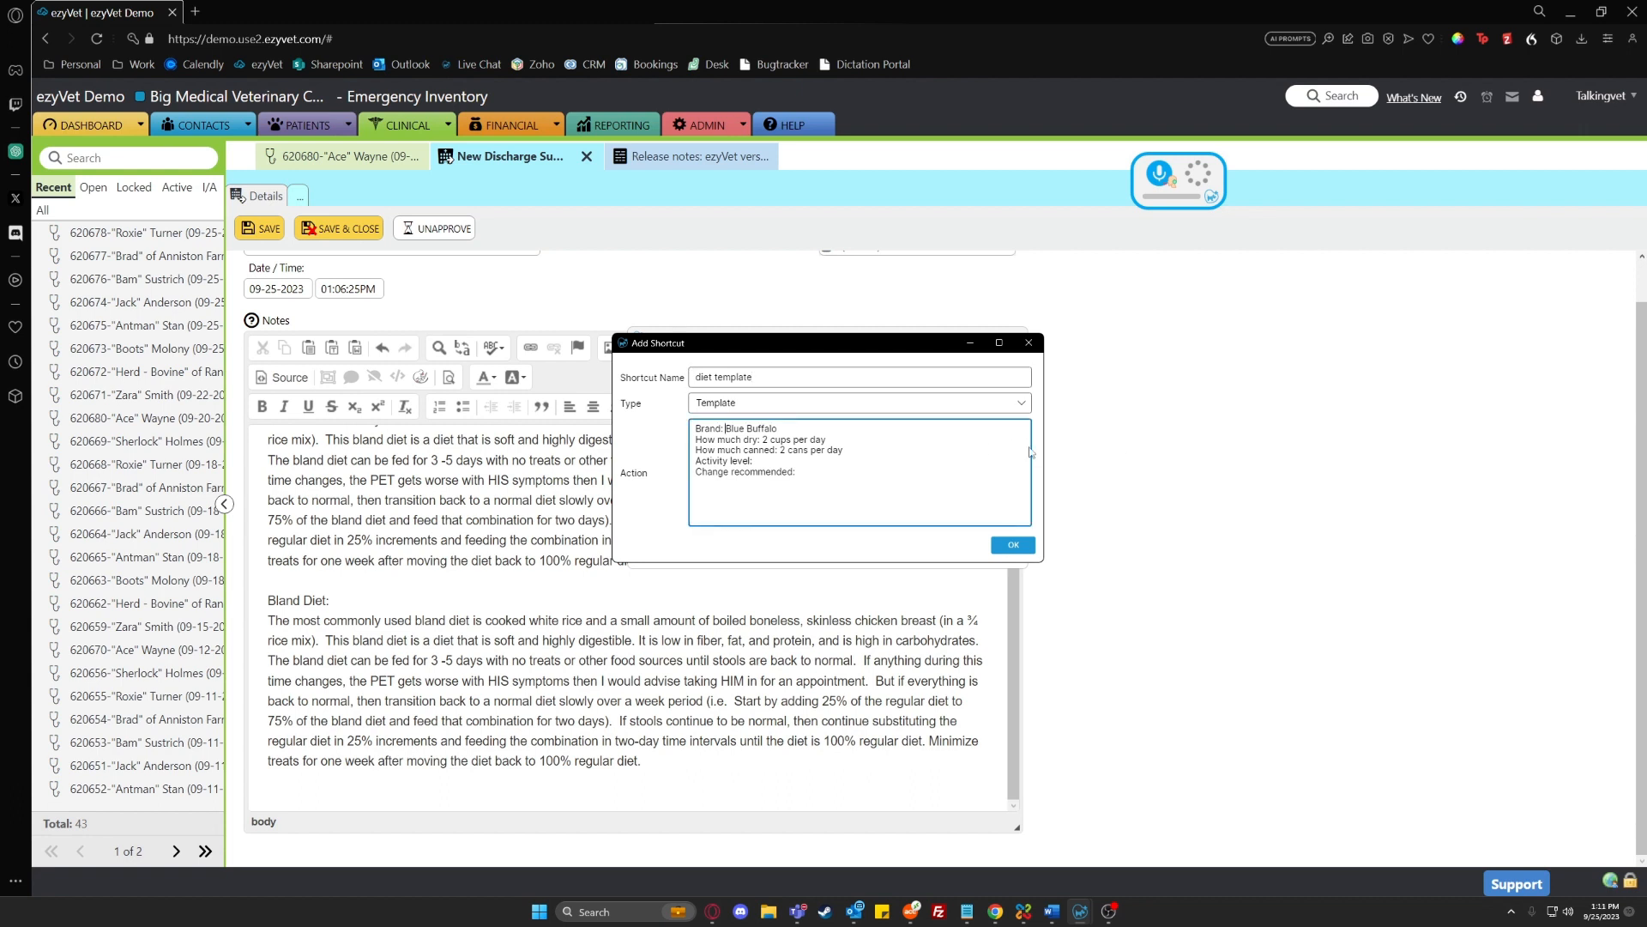
Enclose Blue Buffalo, 2 cups per day and 2 cans per day in double square brackets as template fields
type("[[")
left_click(784, 428)
type("]]")
left_click(763, 439)
type("[[")
left_click(833, 440)
type("]]")
left_click(780, 450)
left_click(850, 449)
type("]][[]]")
Add empty [[]] fields after Activity level and Change recommended, save the diet template, and close the shortcut manager
left_click(816, 472)
type("[[]]")
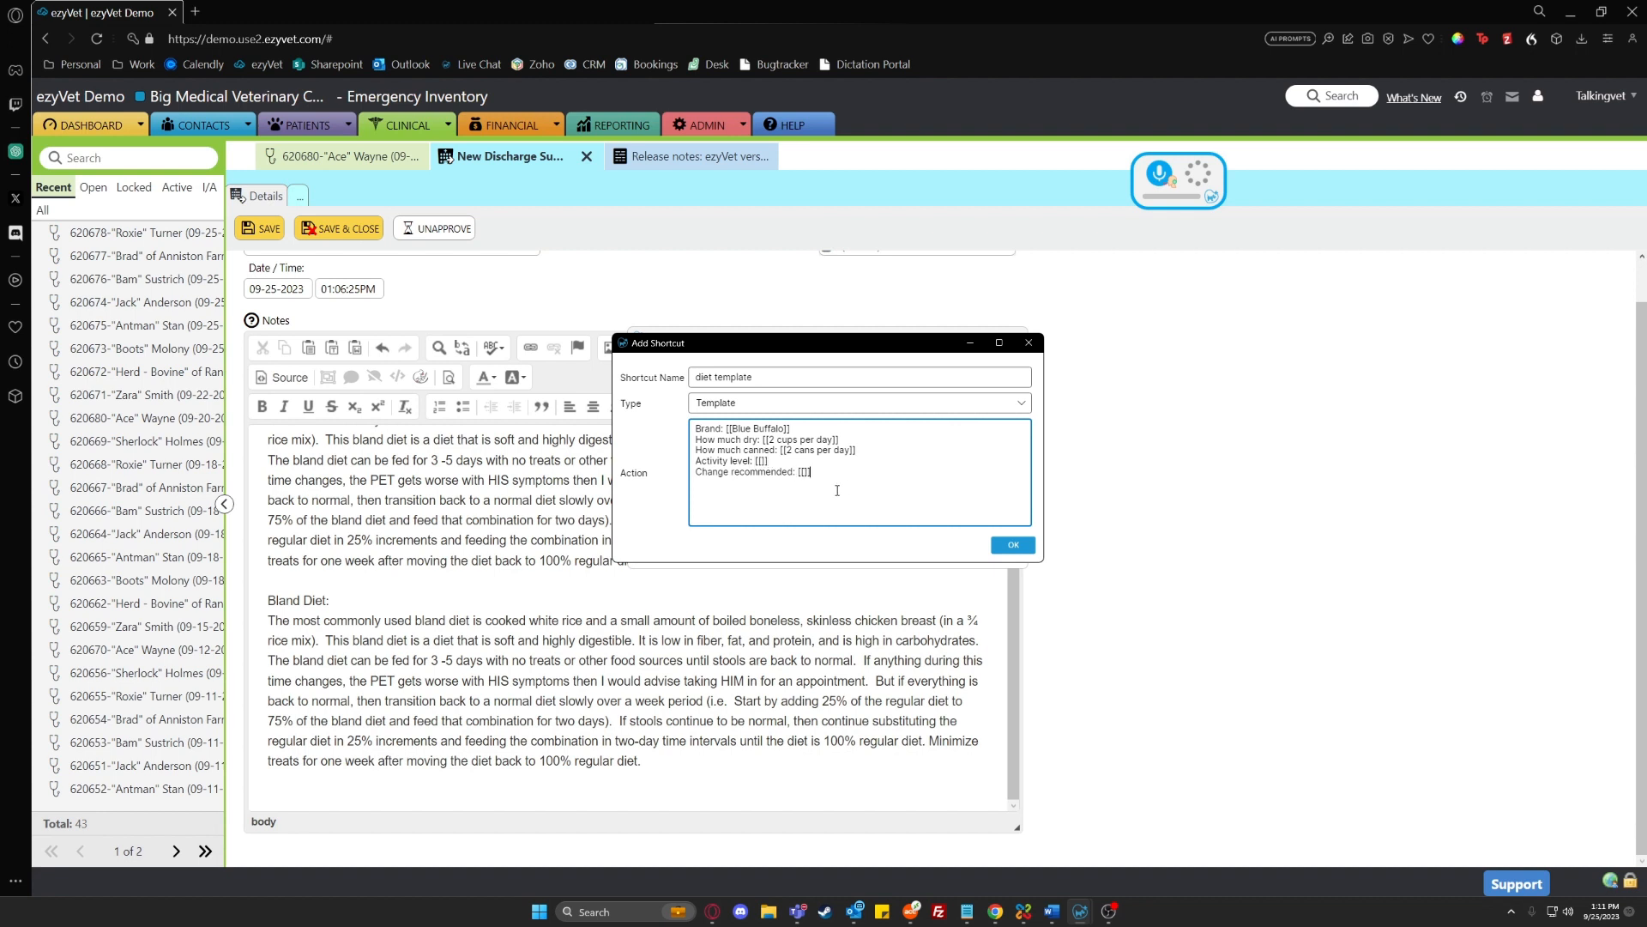
left_click(1013, 546)
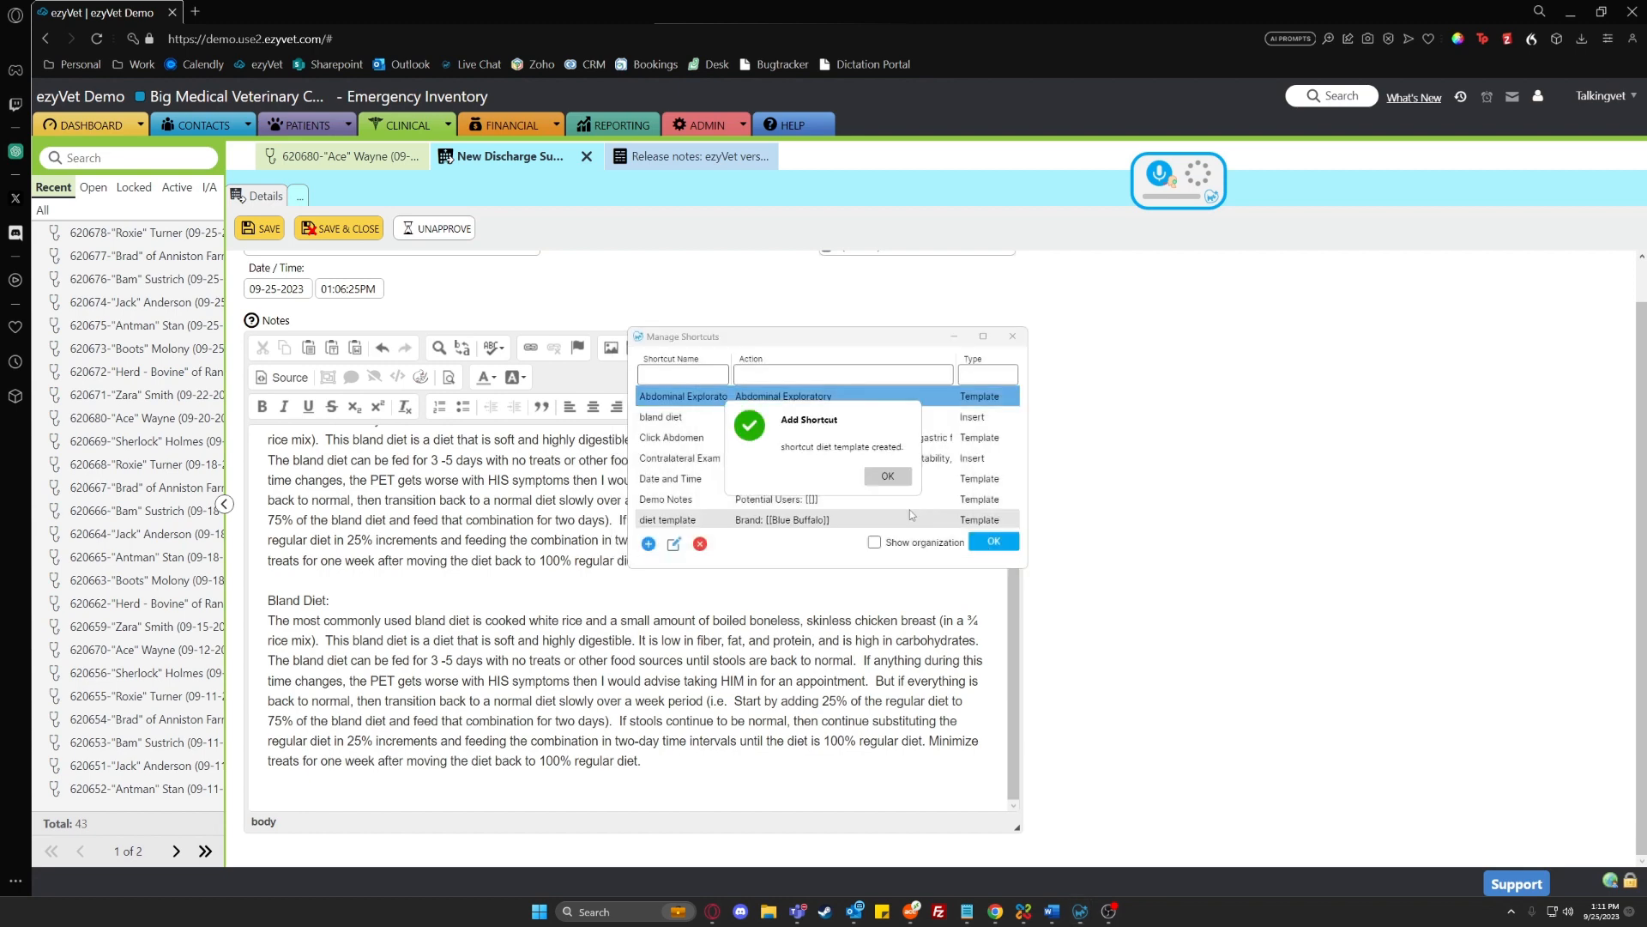
left_click(1005, 541)
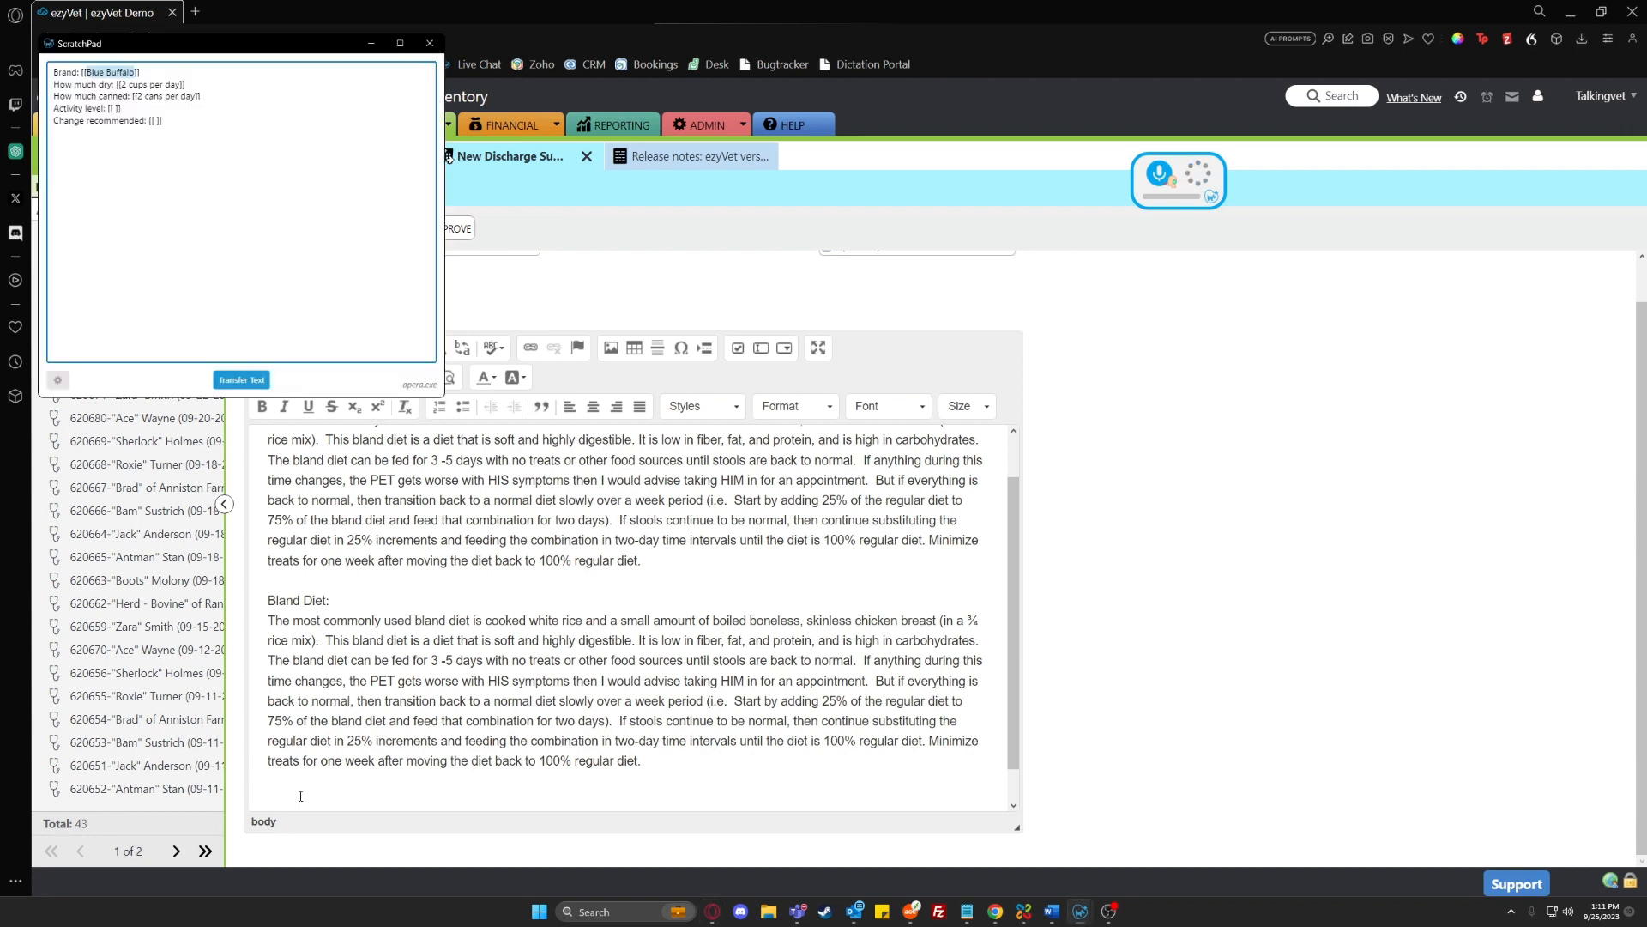
Fill in the diet template in the ScratchPad with brand Royal Canin, activity level "Moderately active" and change recommended "No changes recommended at this time"
left_click_drag(221, 36, 1257, 301)
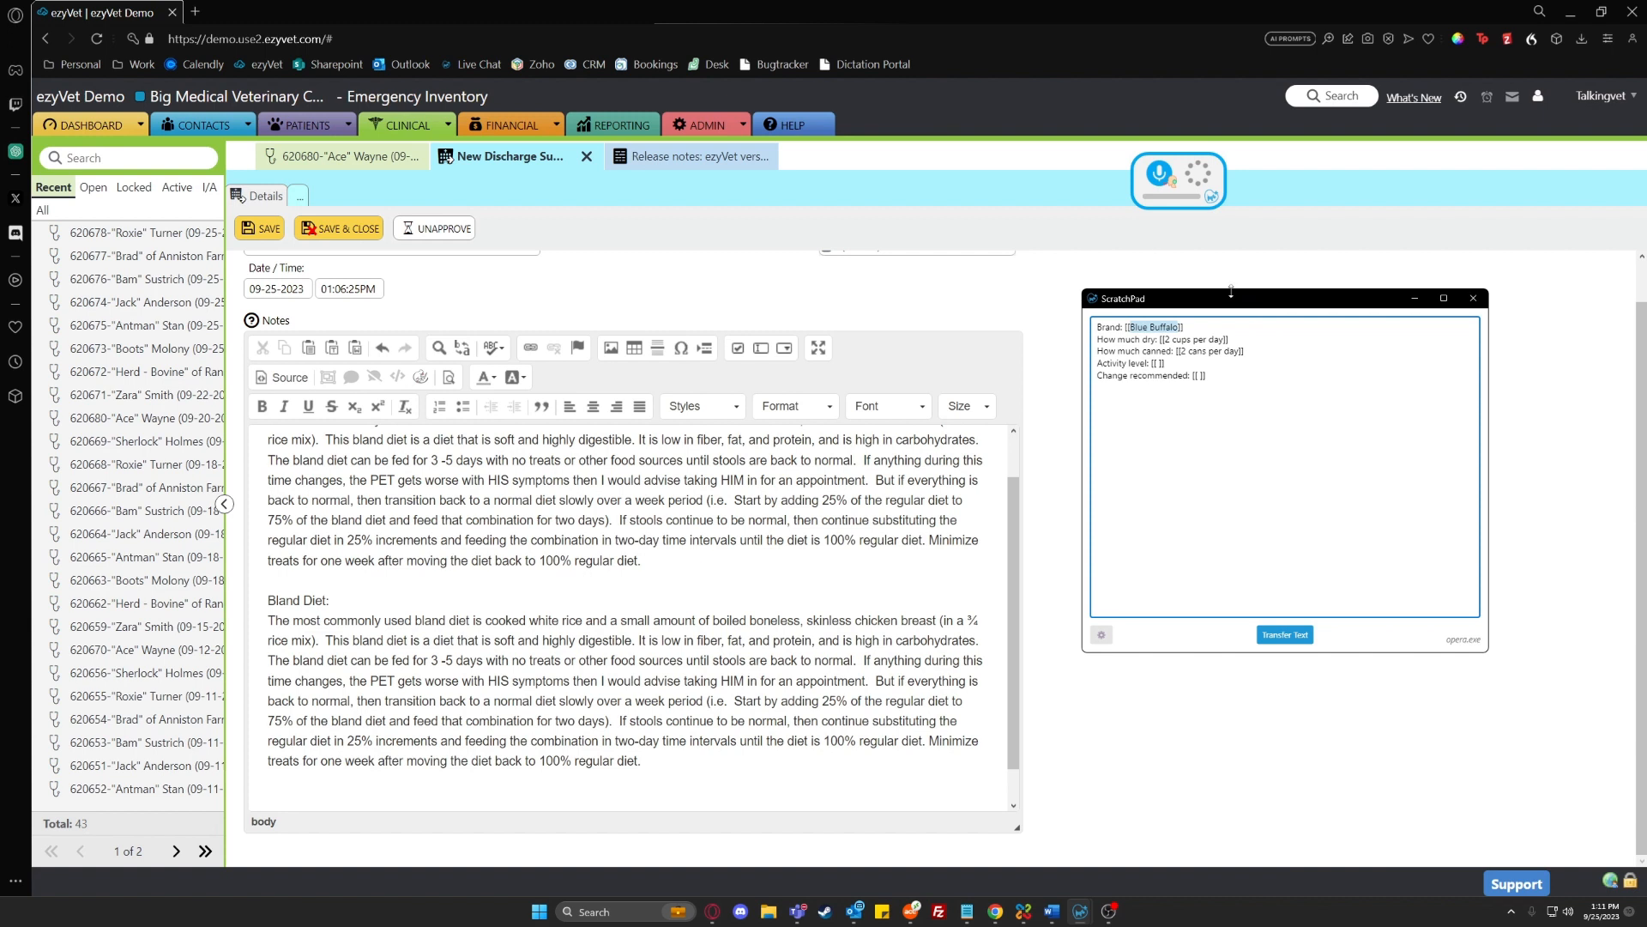
type("Royal Canin")
key("Tab")
key("Tab")
key("shift+Tab")
key("shift+Tab")
key("shift+Tab")
key("Tab")
key("Tab")
key("Tab")
key("grave")
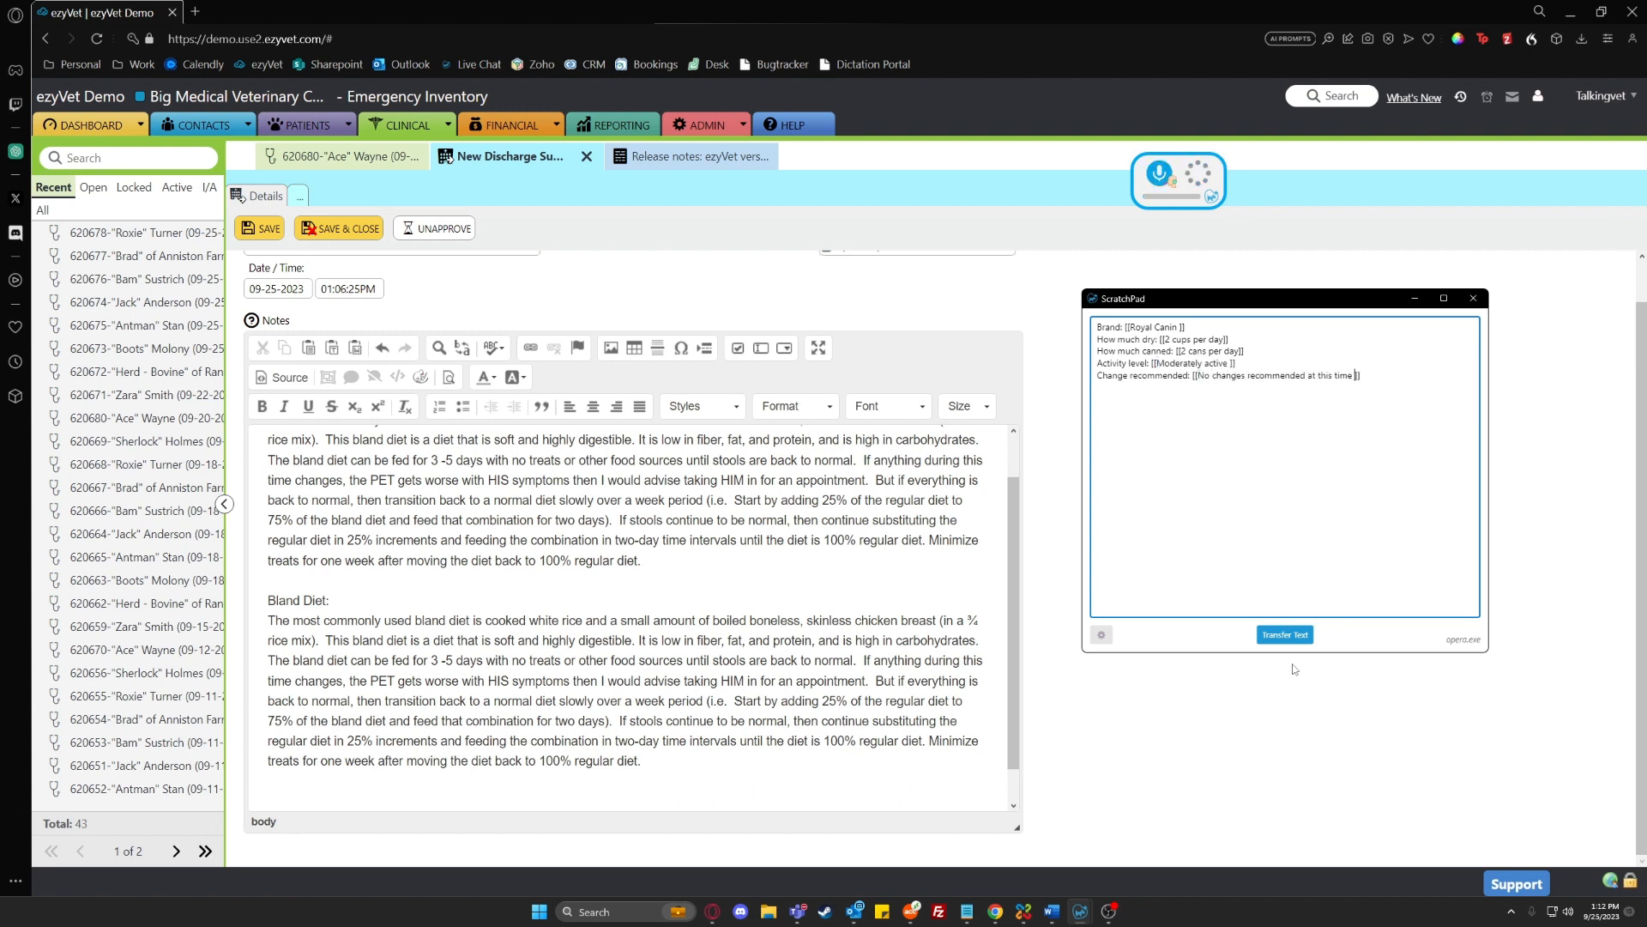
Transfer the completed diet template from the ScratchPad to the end of the discharge summary notes
left_click(417, 798)
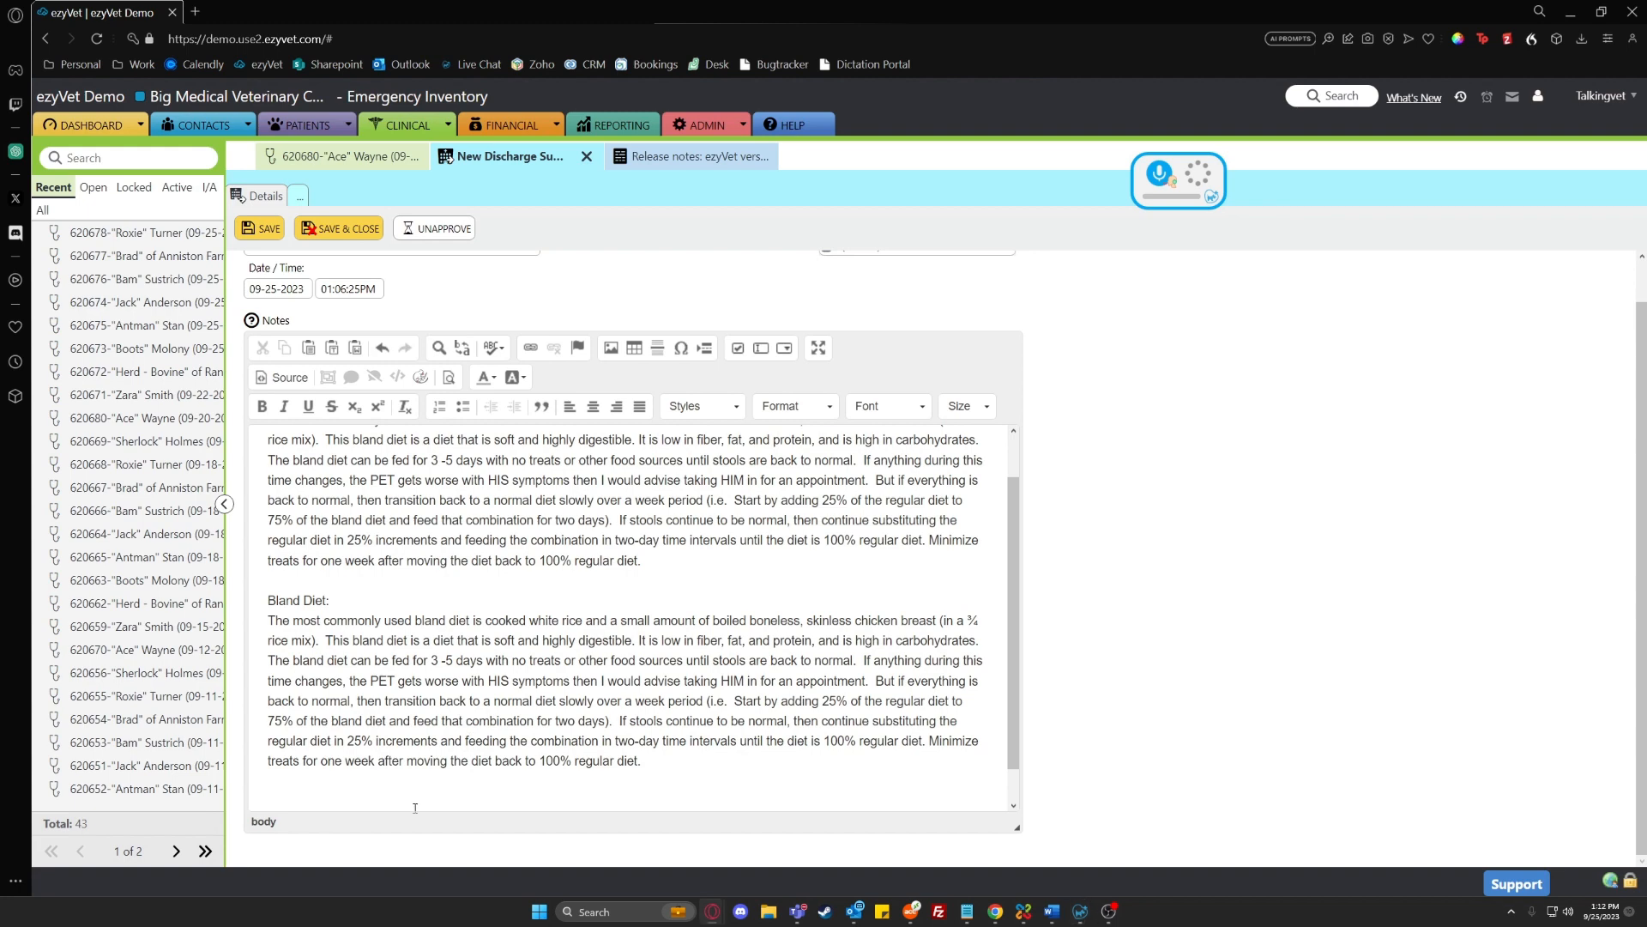
type("Brand: Royal Canin How much dry: 2 cups per day How much canned: 2 cans per day Activity level: Moderately active Change recommended: No changes recommended at this time")
scroll(487, 680, "down", 1)
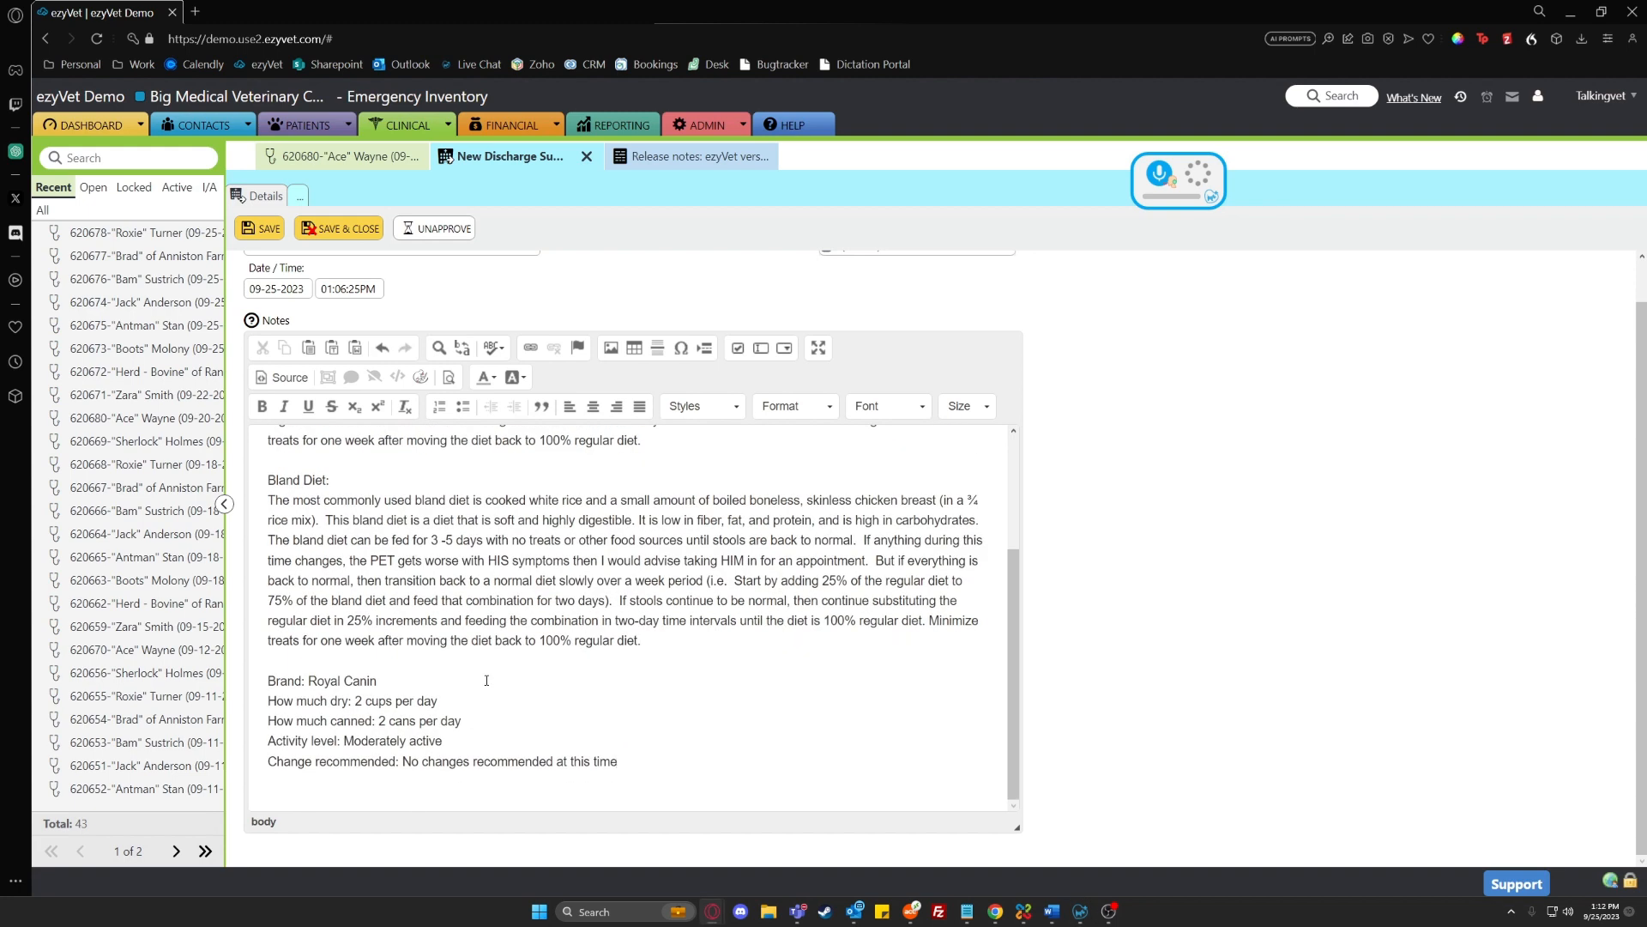